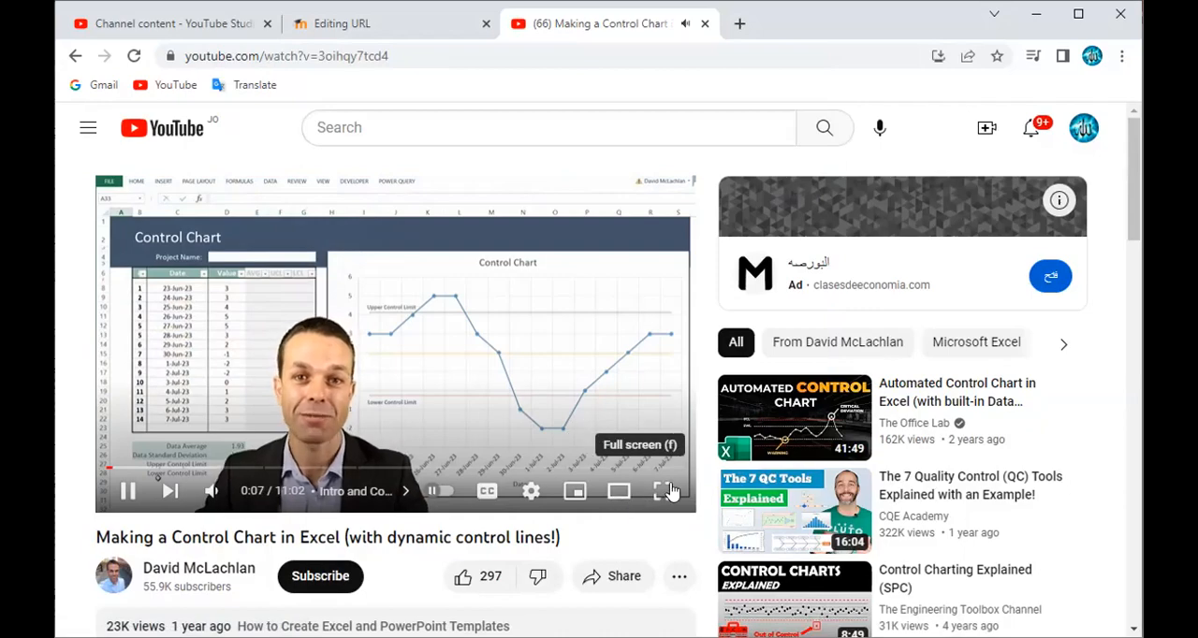
- Show the control chart tutorial video in full screen
left_click(663, 491)
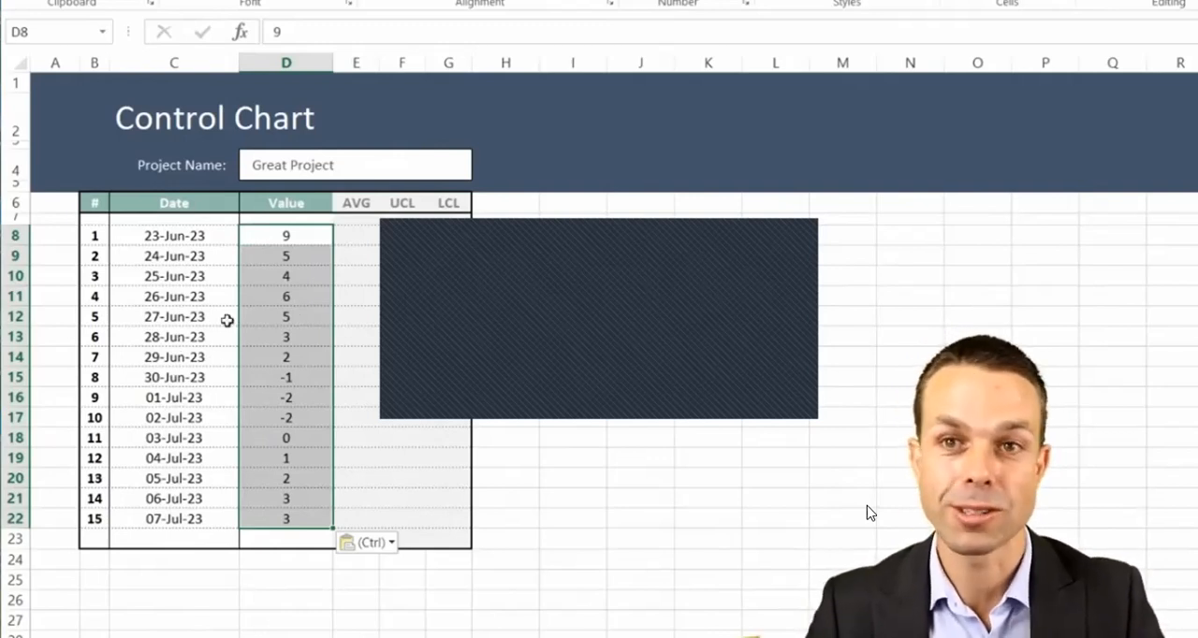
mouse_move(697, 386)
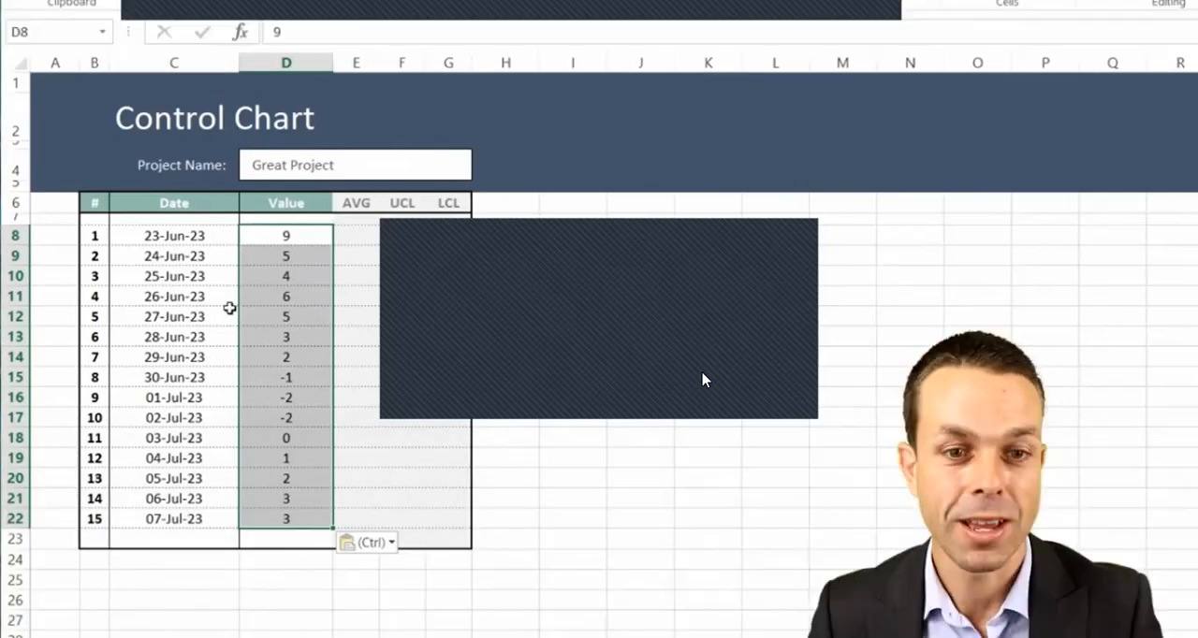
mouse_move(756, 490)
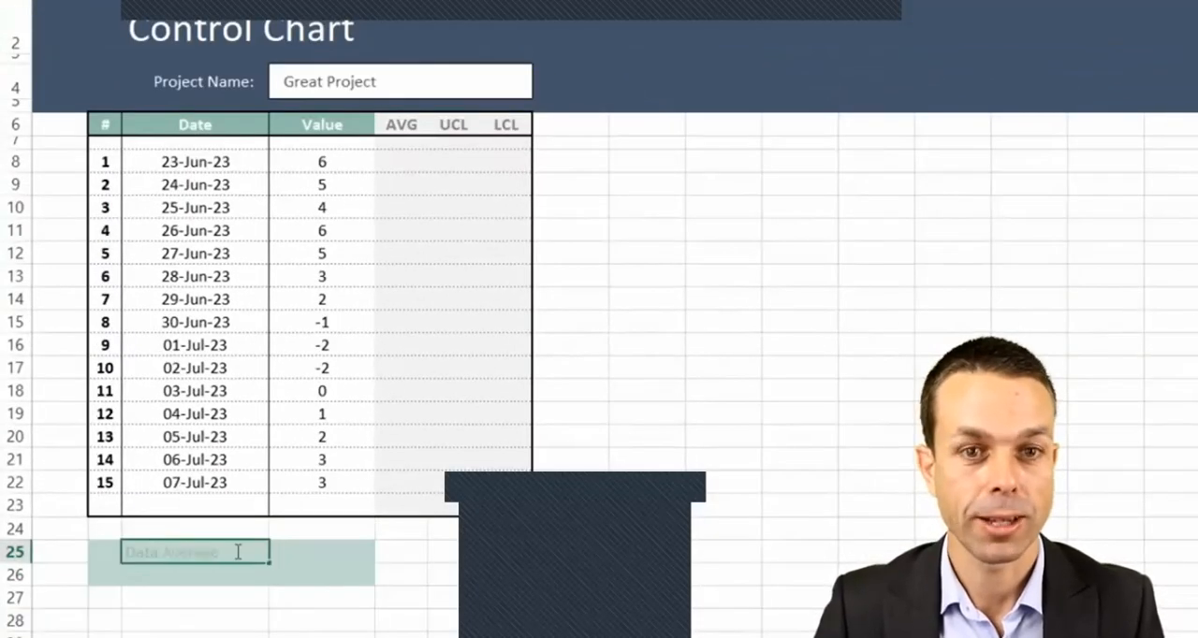
- Confirm the Data Average label and enter "Data Standard Deviation", "Upper Control Limit" and "Lower Control Limit" in the cells below it
key("Return")
type("Data Standard Deviation")
key("Return")
type("Upper Control Limit")
key("Return")
scroll(235, 542, "down", 1)
type("Lower Control Limit")
key("Return")
- Right-align and indent the four summary labels in C25:C28
key("Up")
key("ctrl+shift+Up")
key("alt+h")
key("a")
key("r")
key("alt+h")
key("6")
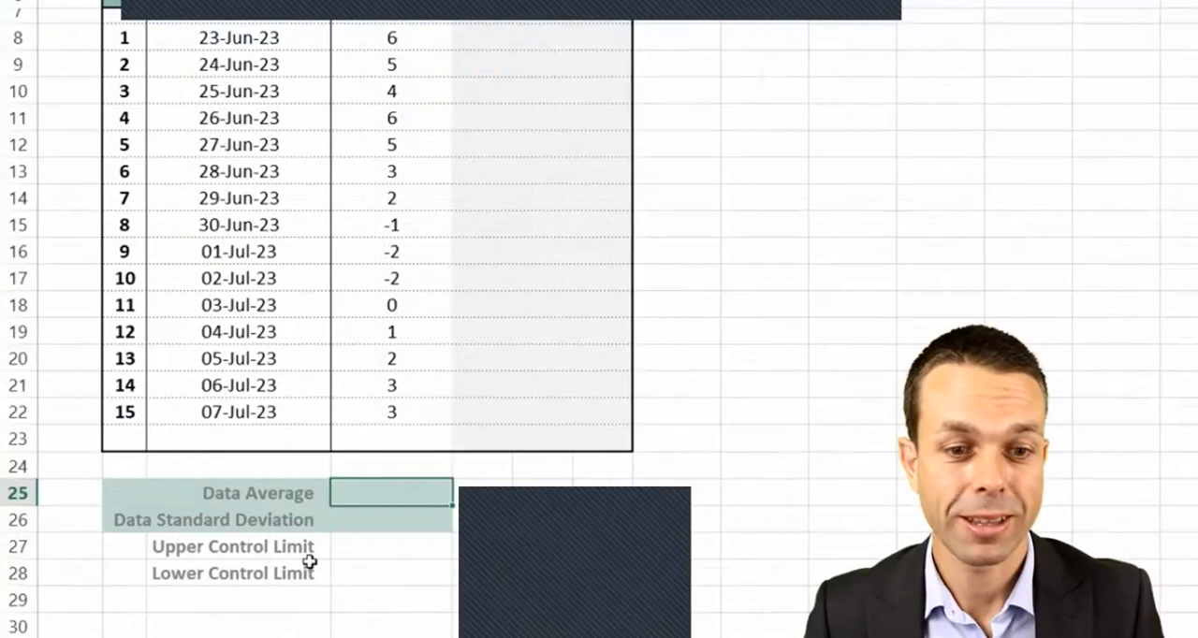
- Calculate the Data Average in D25 with an AVERAGE formula over the values D8:D22
left_click(253, 494)
left_click(361, 494)
type("=")
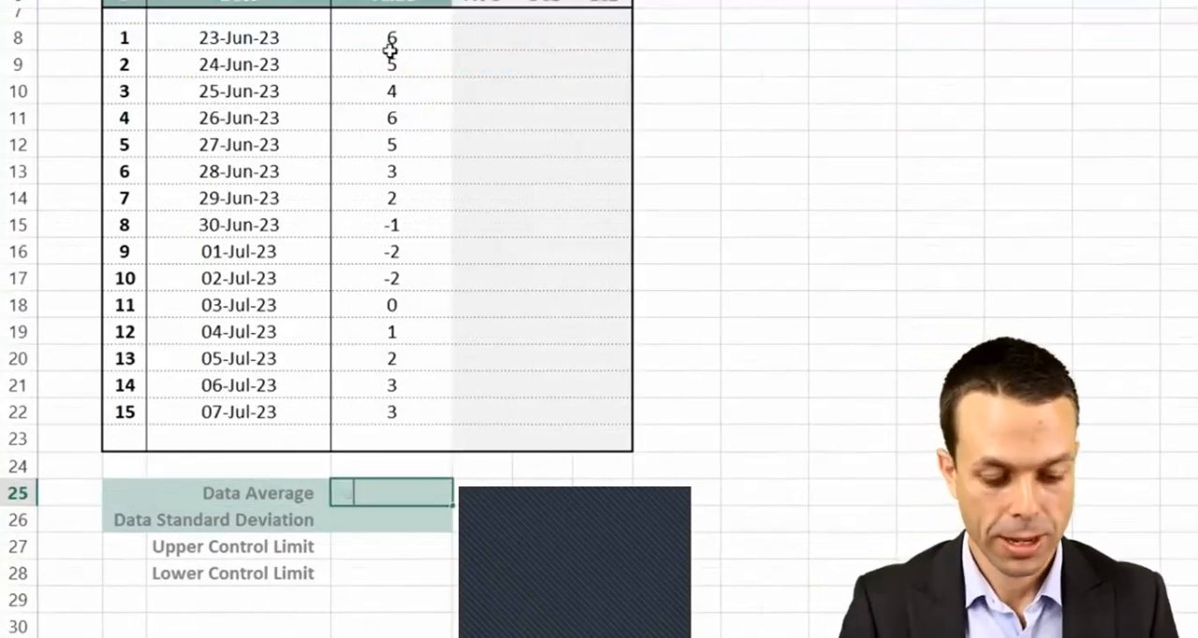
type("average(")
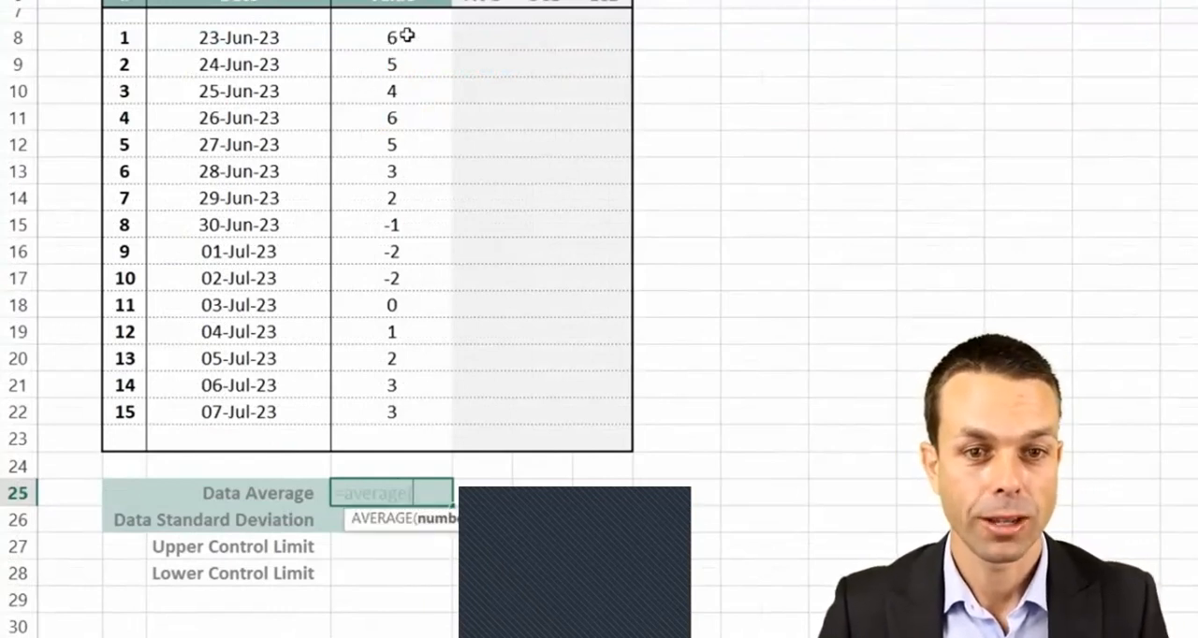
left_click_drag(407, 35, 408, 409)
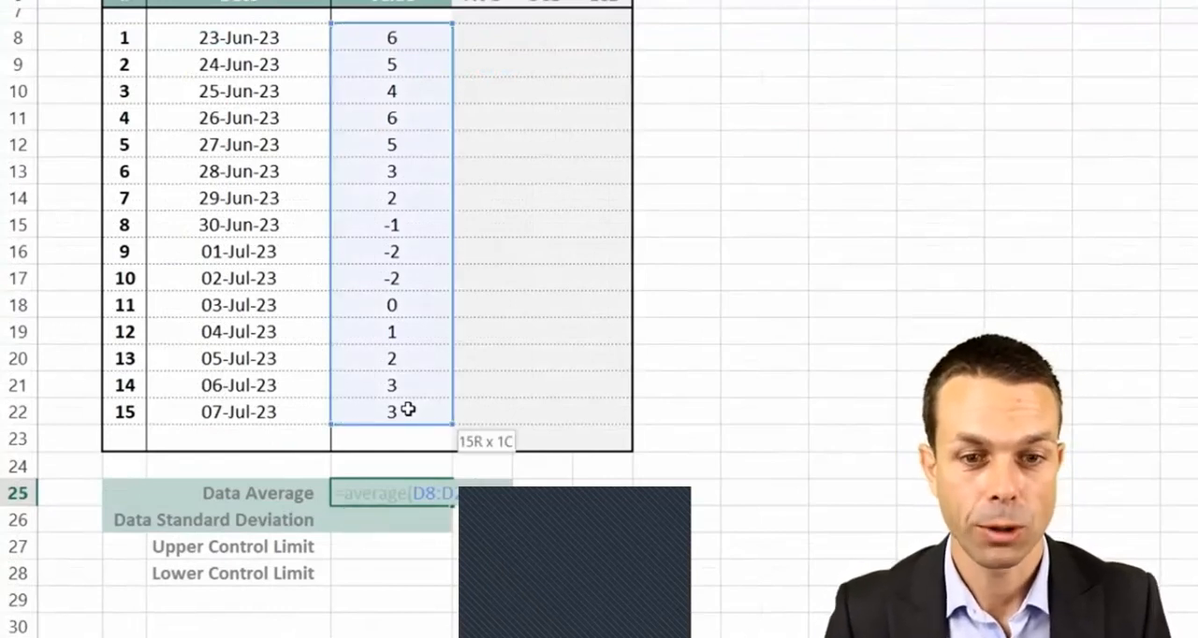
key("Return")
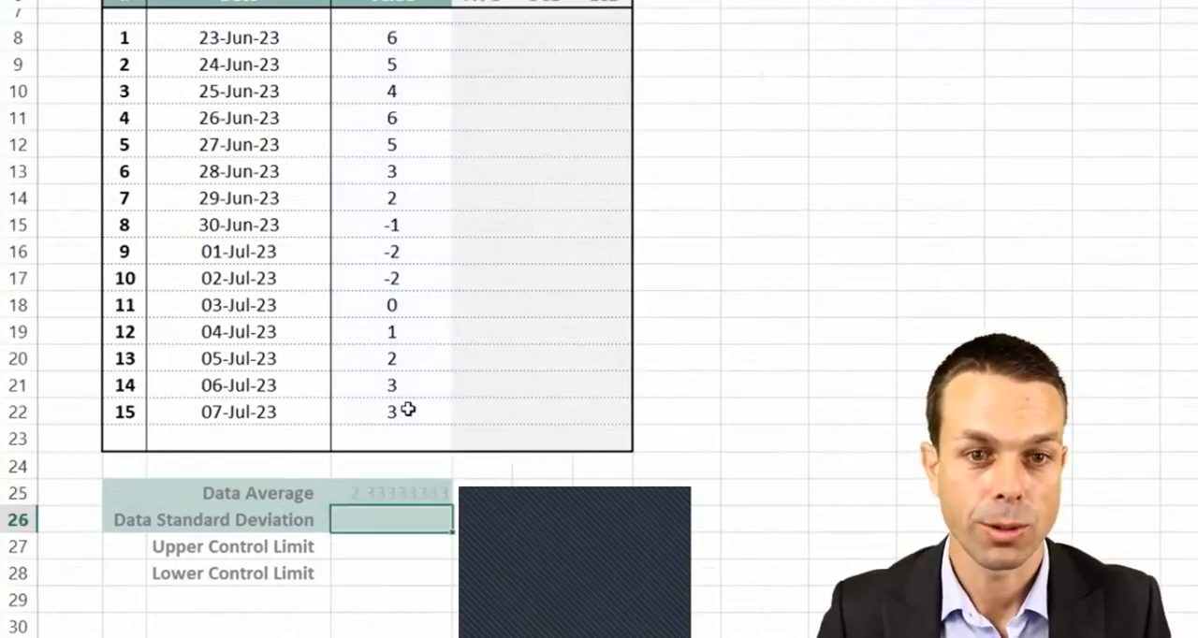
- Format the summary result cells D25:D28 to show two decimal places
left_click(396, 495)
left_click(411, 578, "shift")
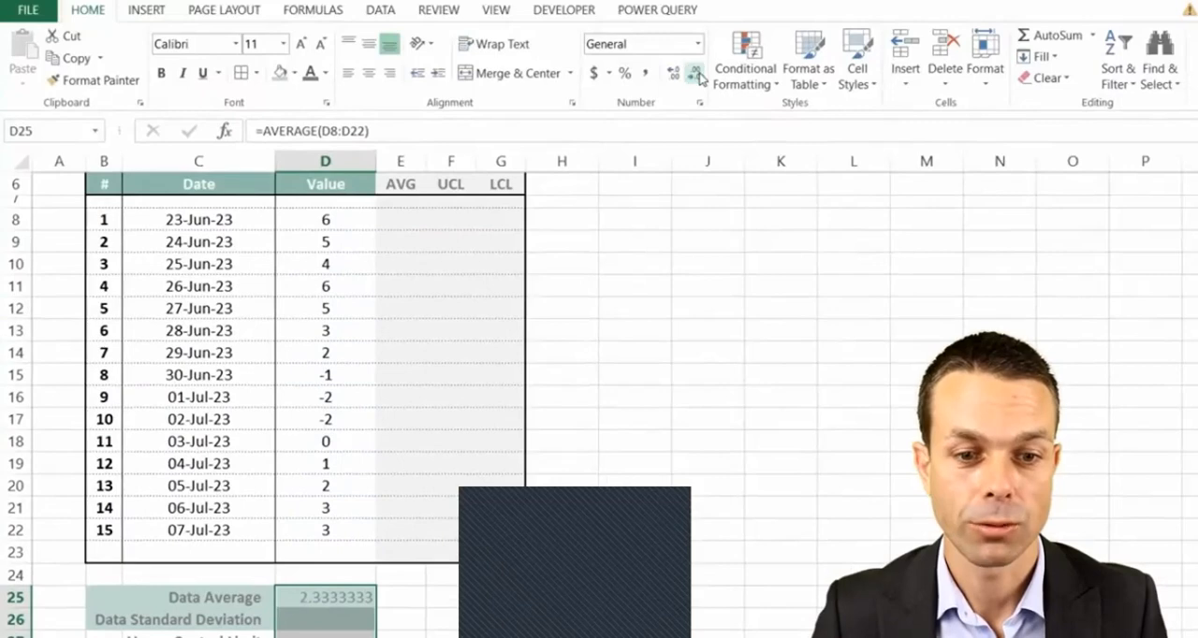
left_click(698, 75)
left_click(698, 75)
left_click(698, 75)
left_click(698, 75)
left_click(698, 74)
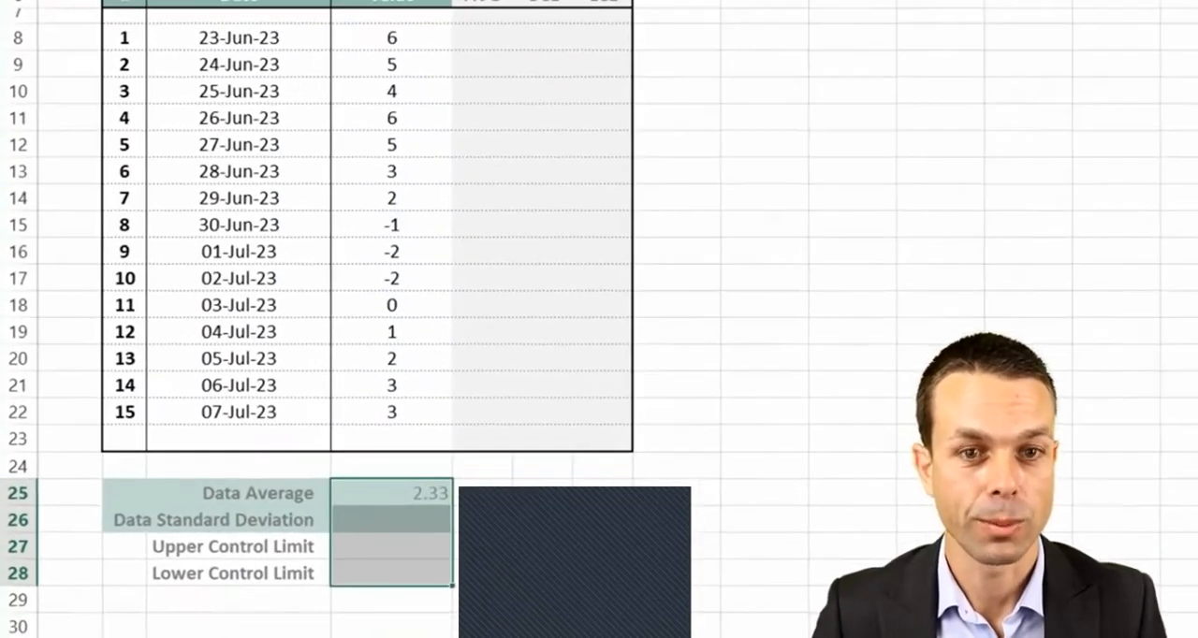
- Calculate the Data Standard Deviation in D26 with a STDEV.P formula over the values D8:D22
left_click(414, 489)
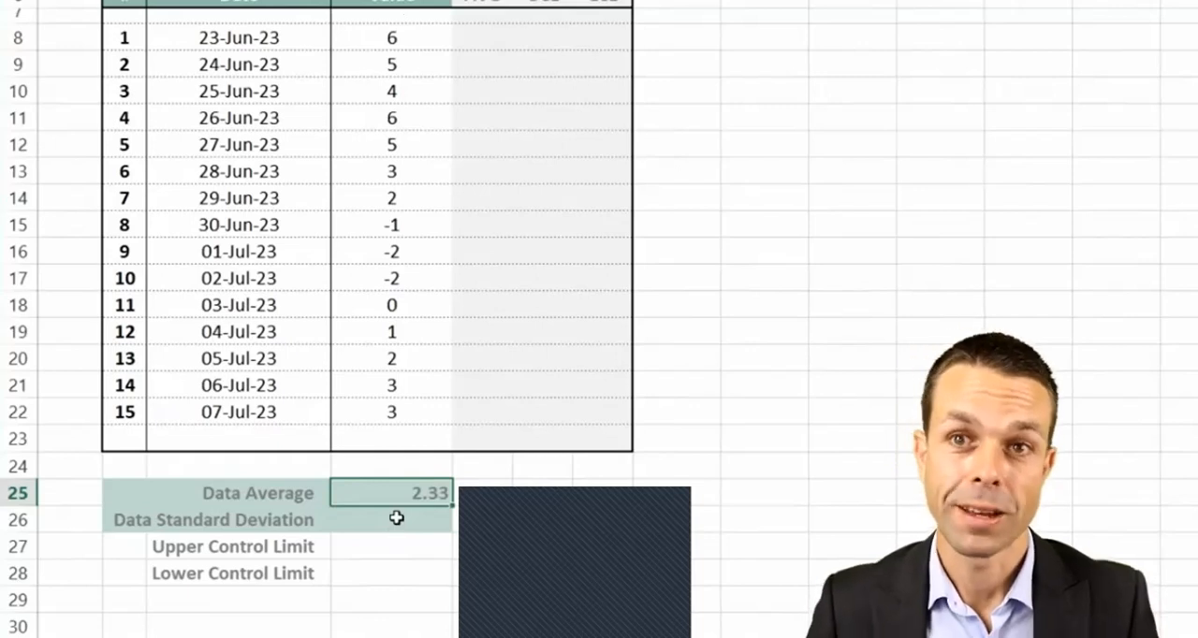
left_click(407, 517)
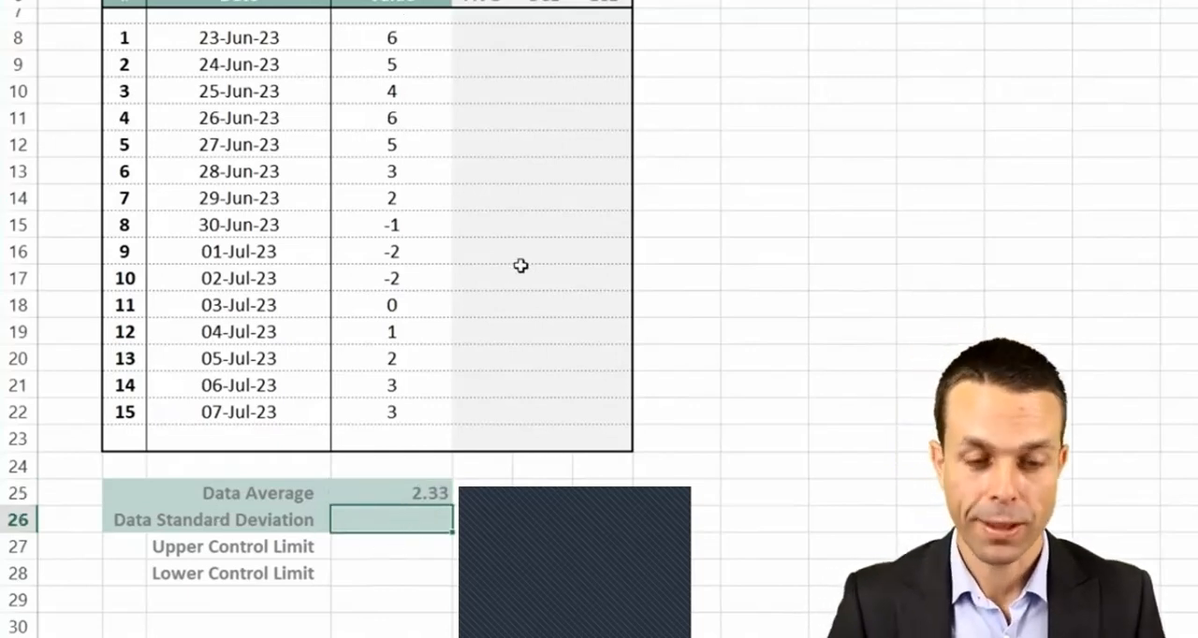
type("=std")
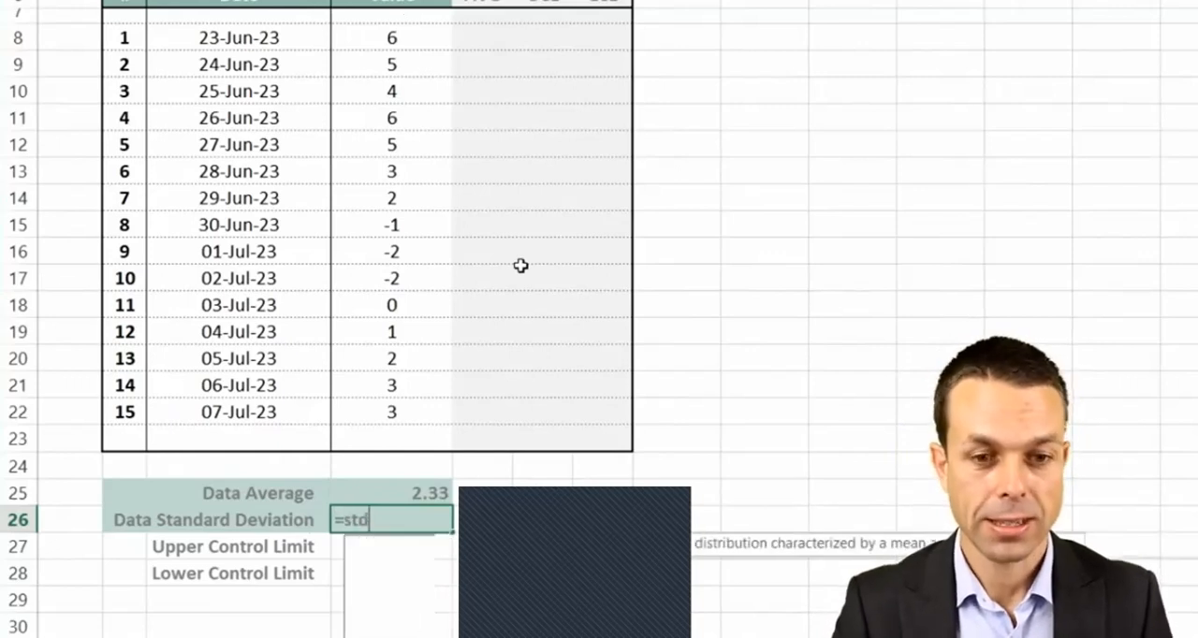
type("ev.p")
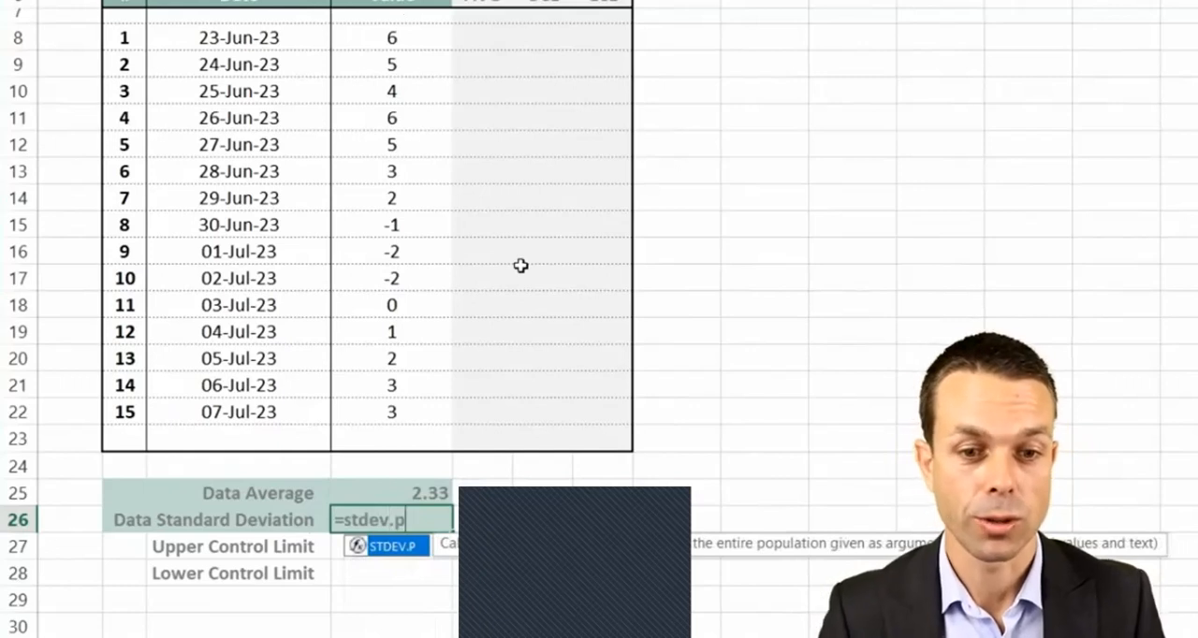
type("(")
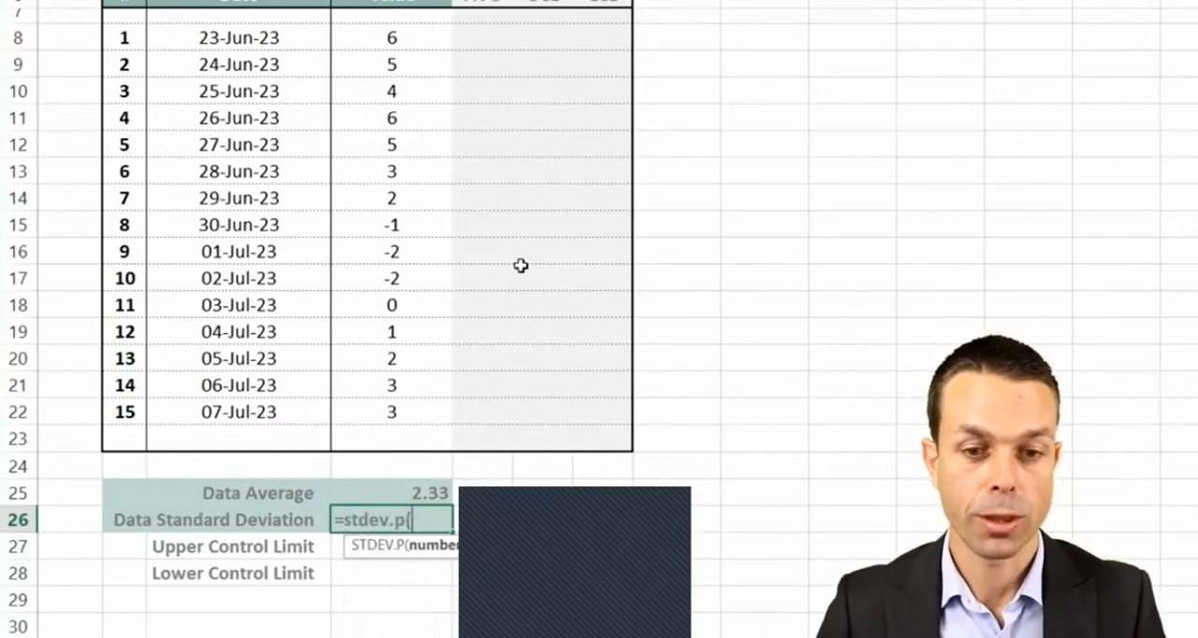
left_click_drag(393, 37, 396, 396)
key("Return")
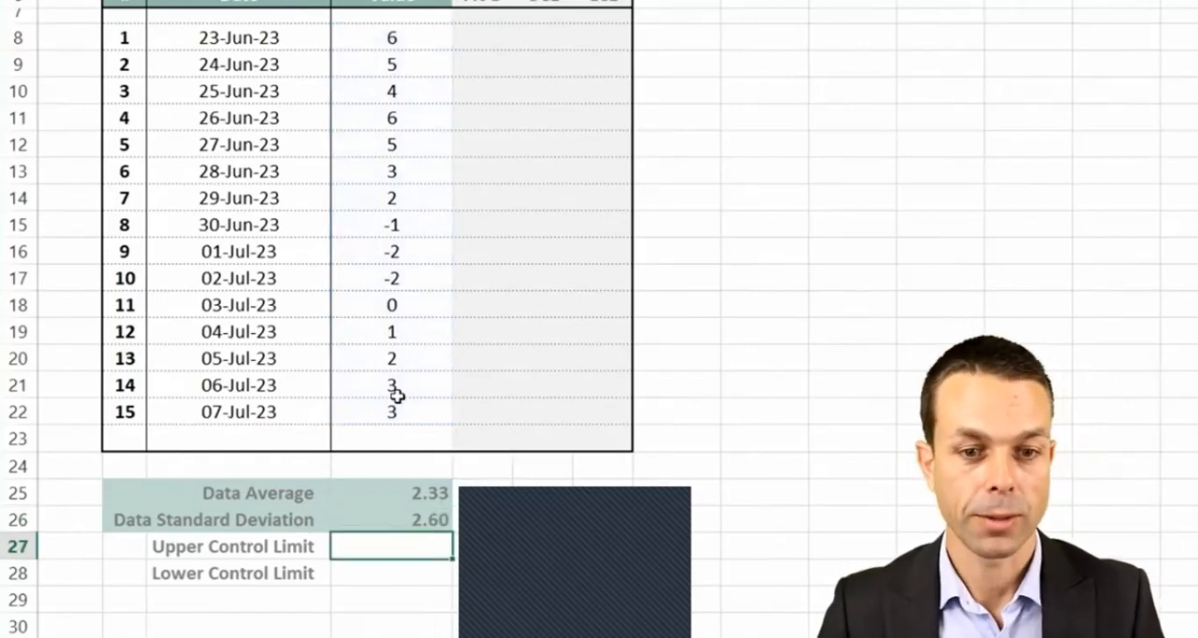
- Calculate the Upper Control Limit in D27 as average plus standard deviation, =D25+D26
left_click(387, 512)
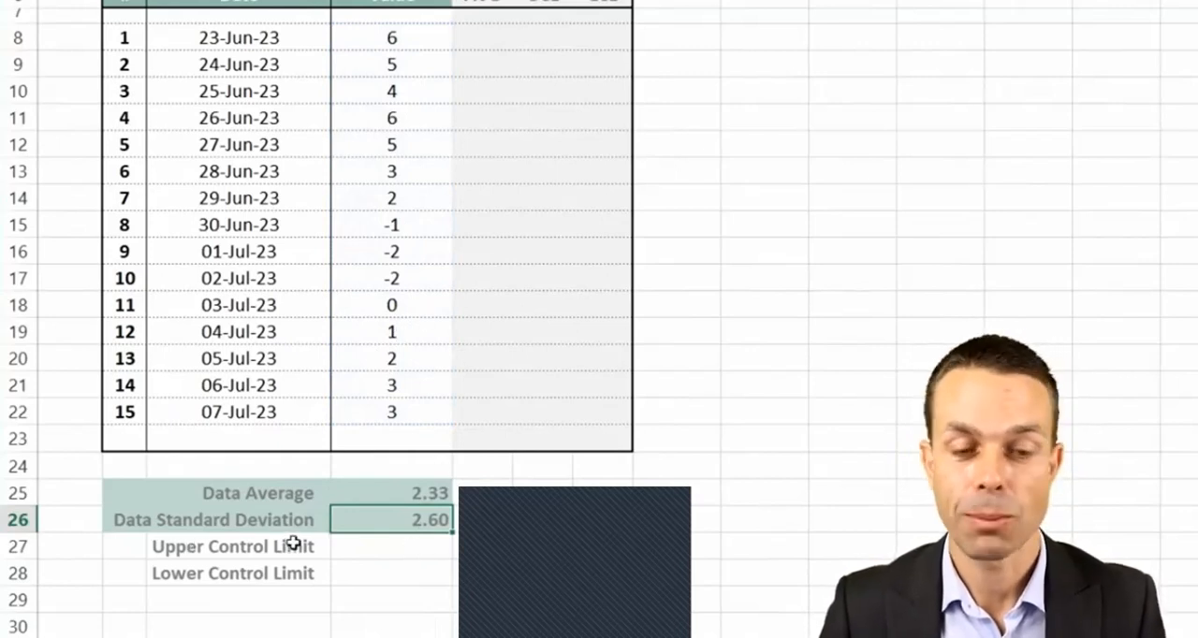
left_click(400, 544)
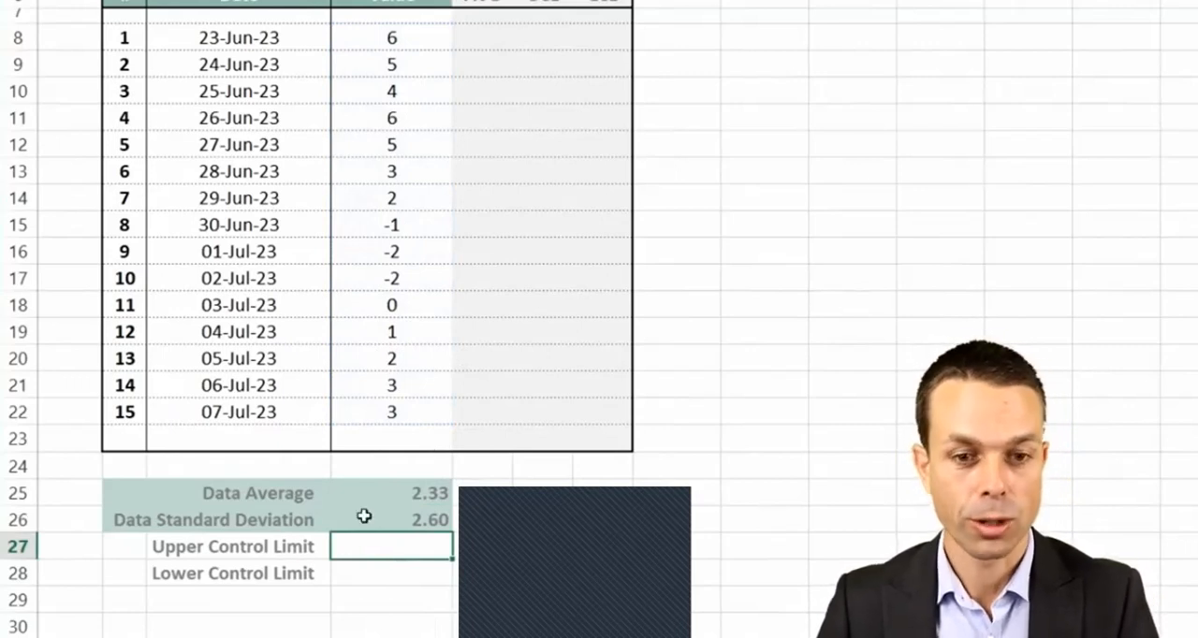
type("=")
left_click(412, 491)
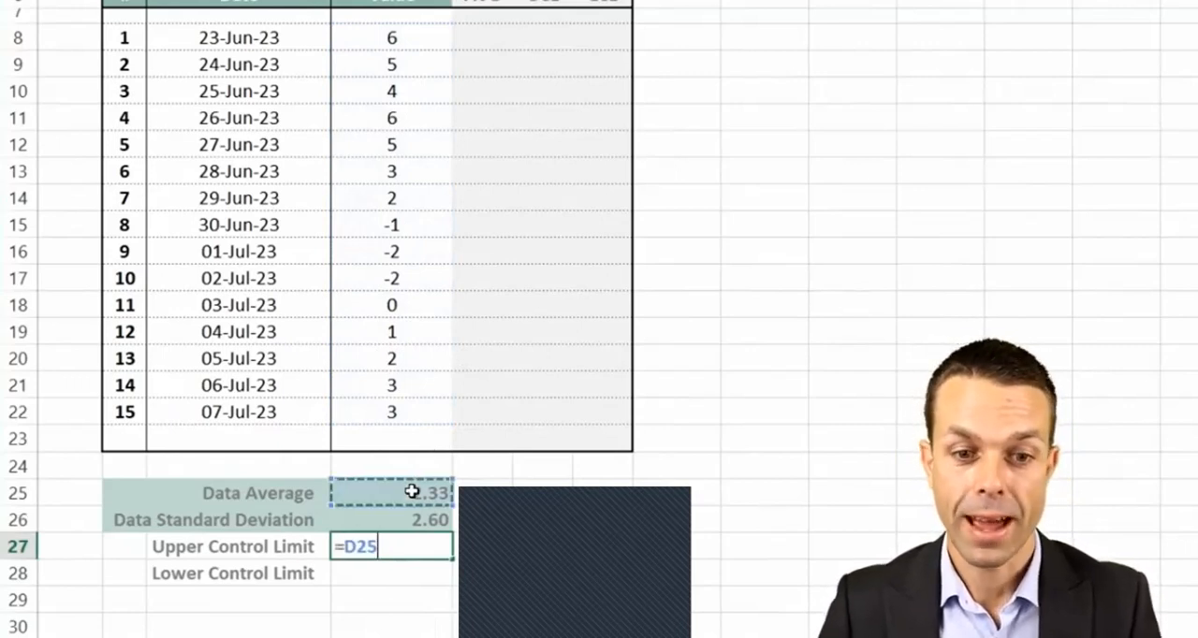
type("+")
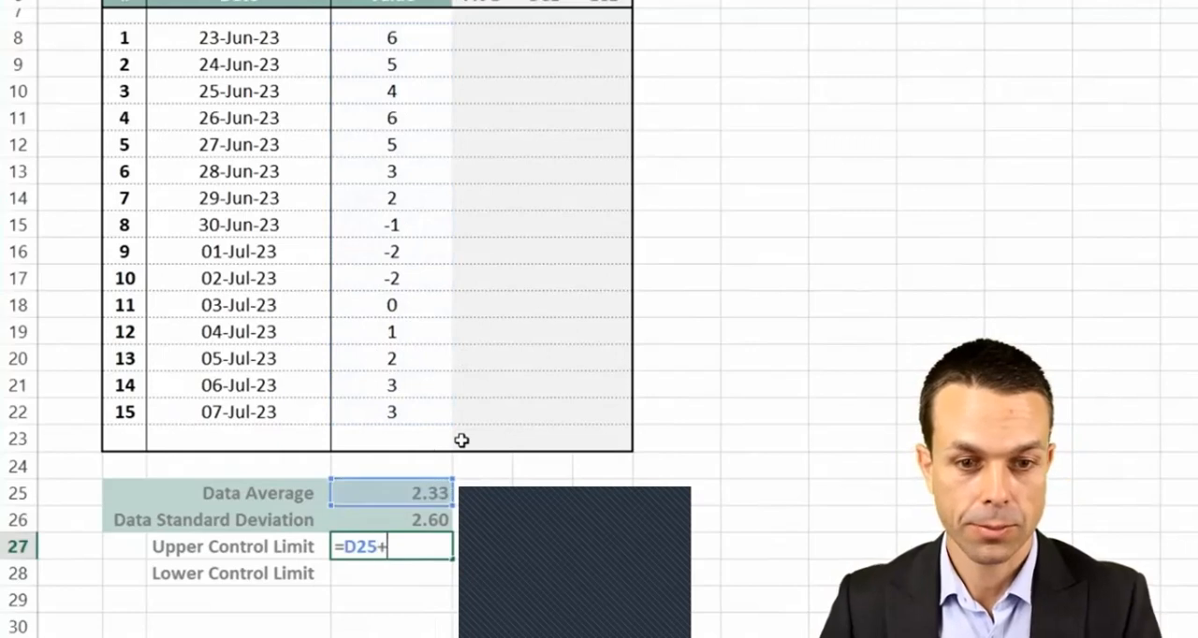
left_click(423, 520)
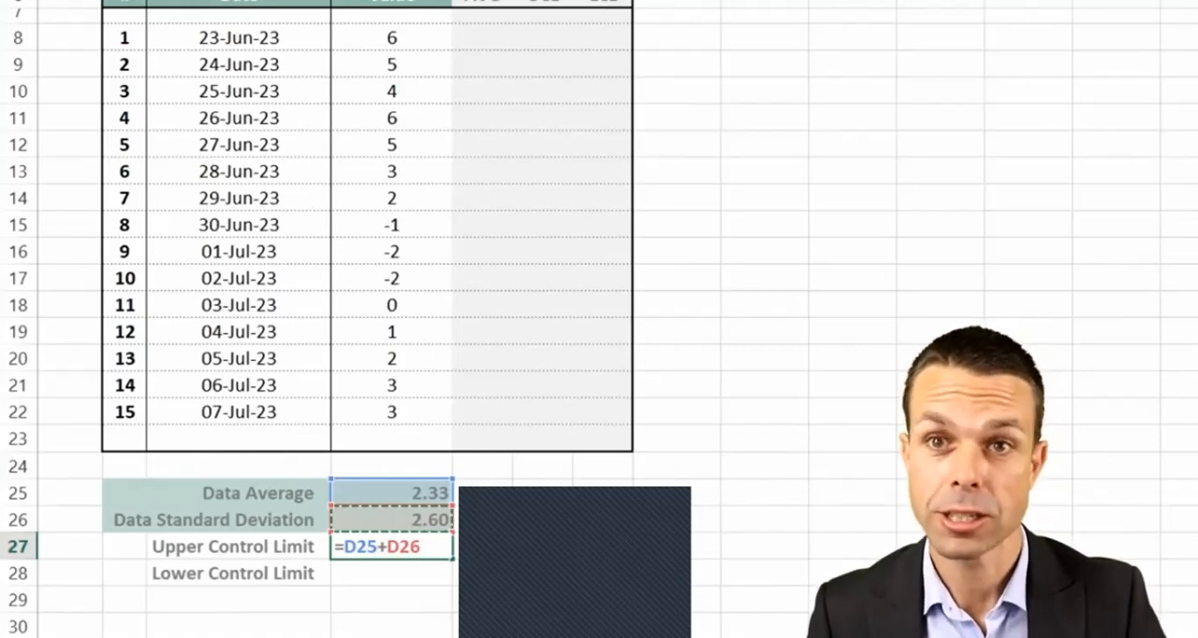
key("Return")
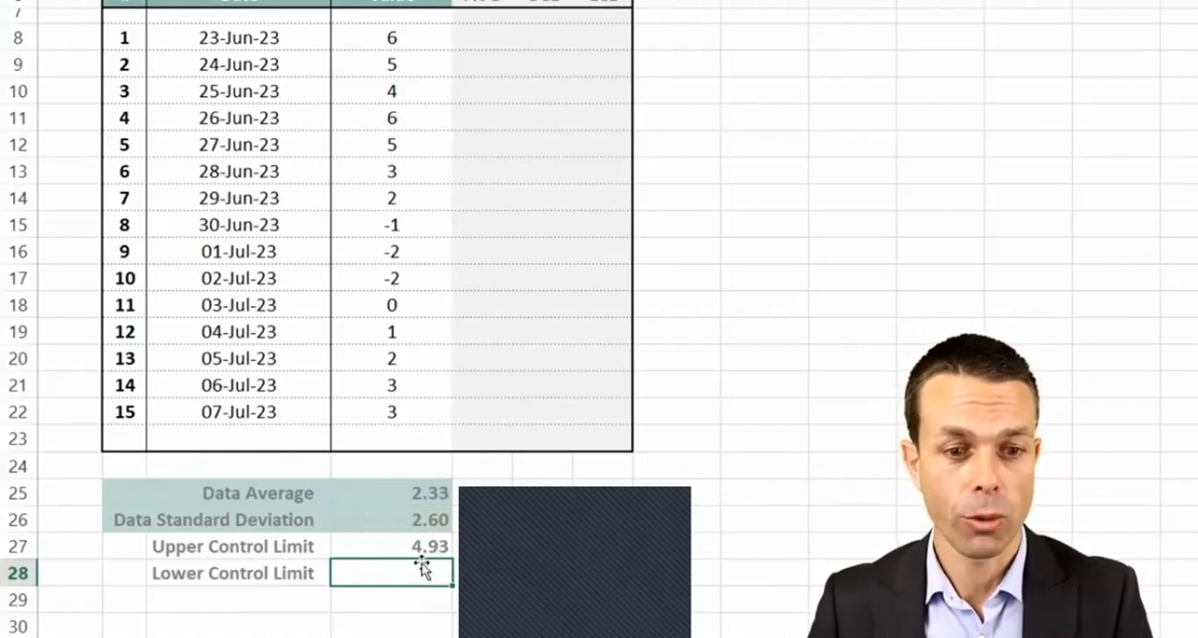
- Calculate the Lower Control Limit in D28 as average minus standard deviation, =D25-D26
type("=")
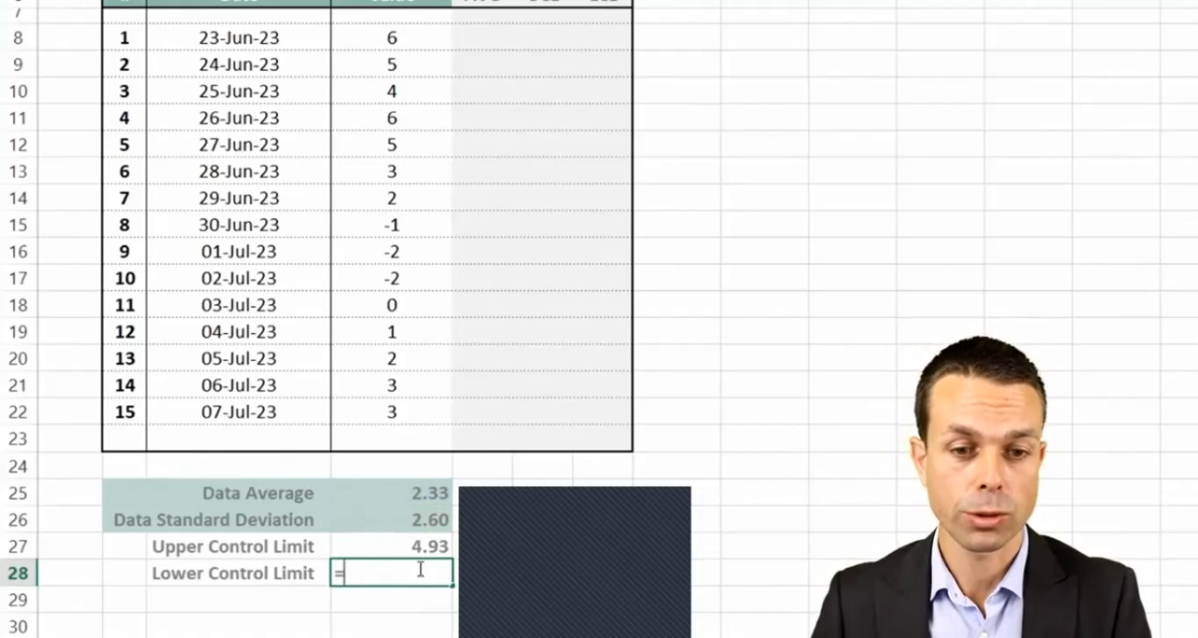
left_click(421, 496)
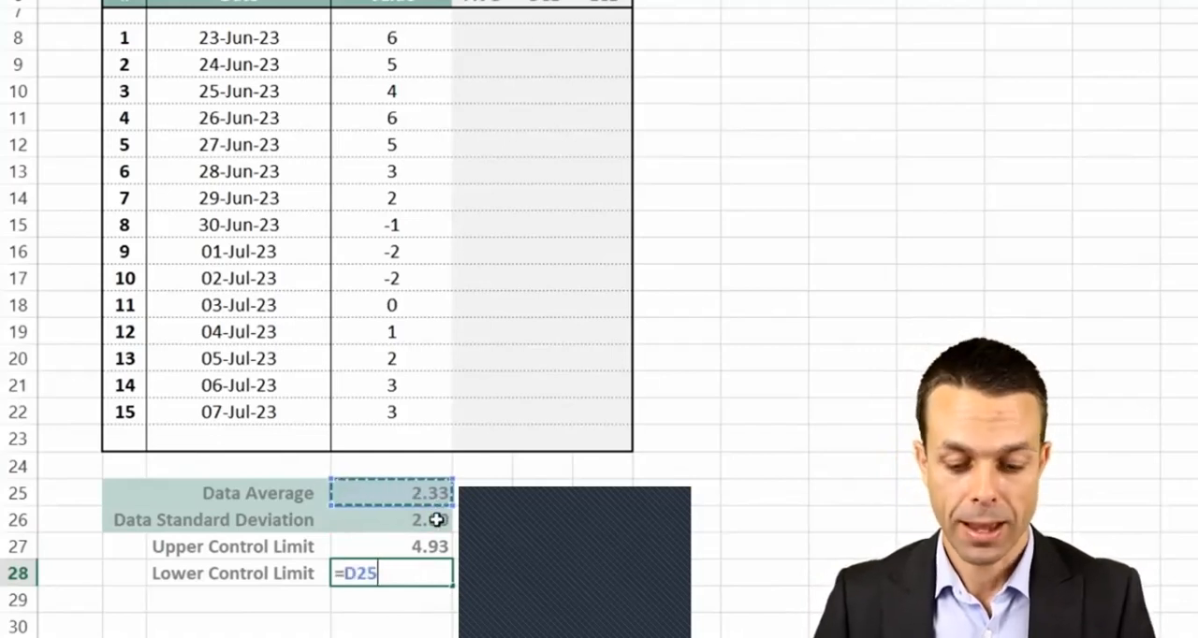
type("-")
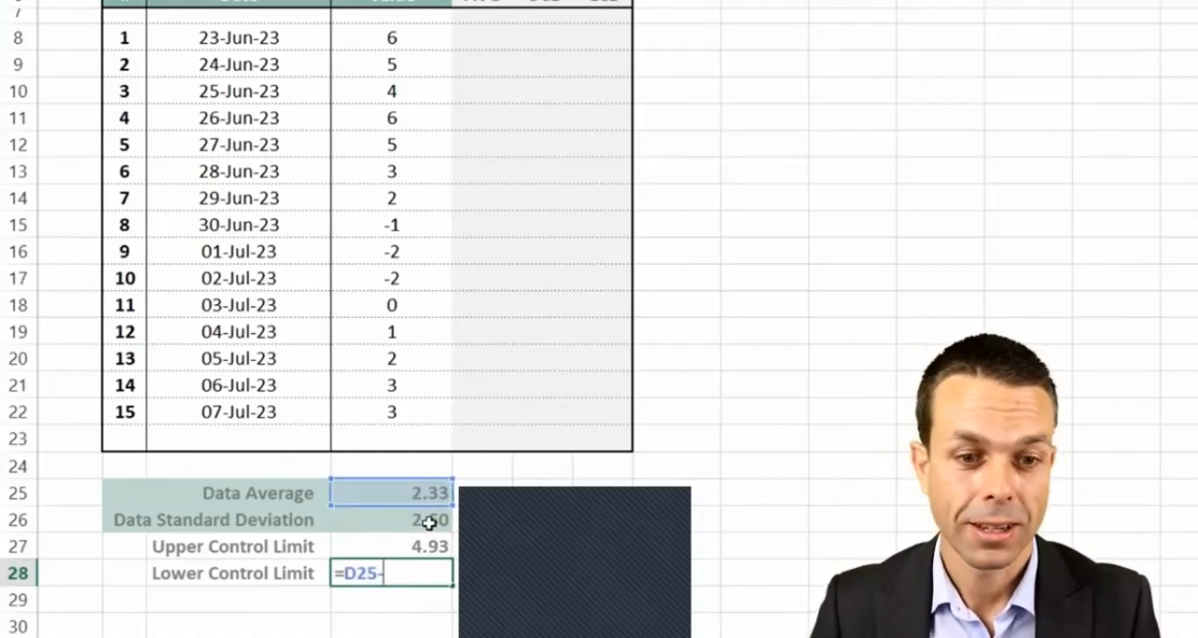
left_click(428, 523)
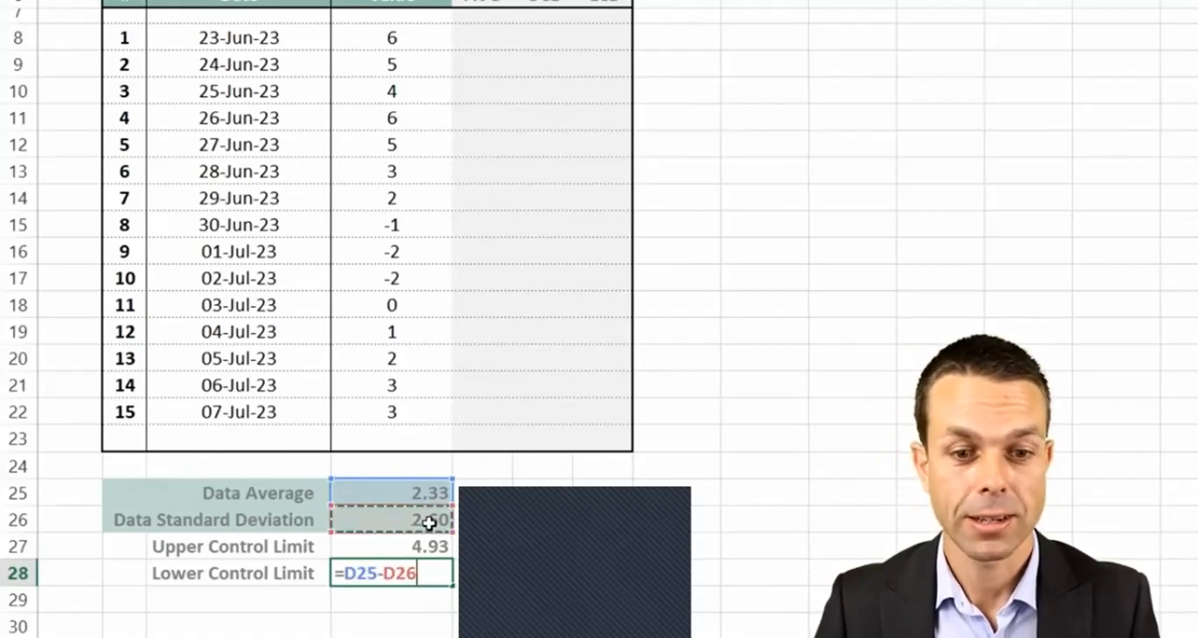
key("Return")
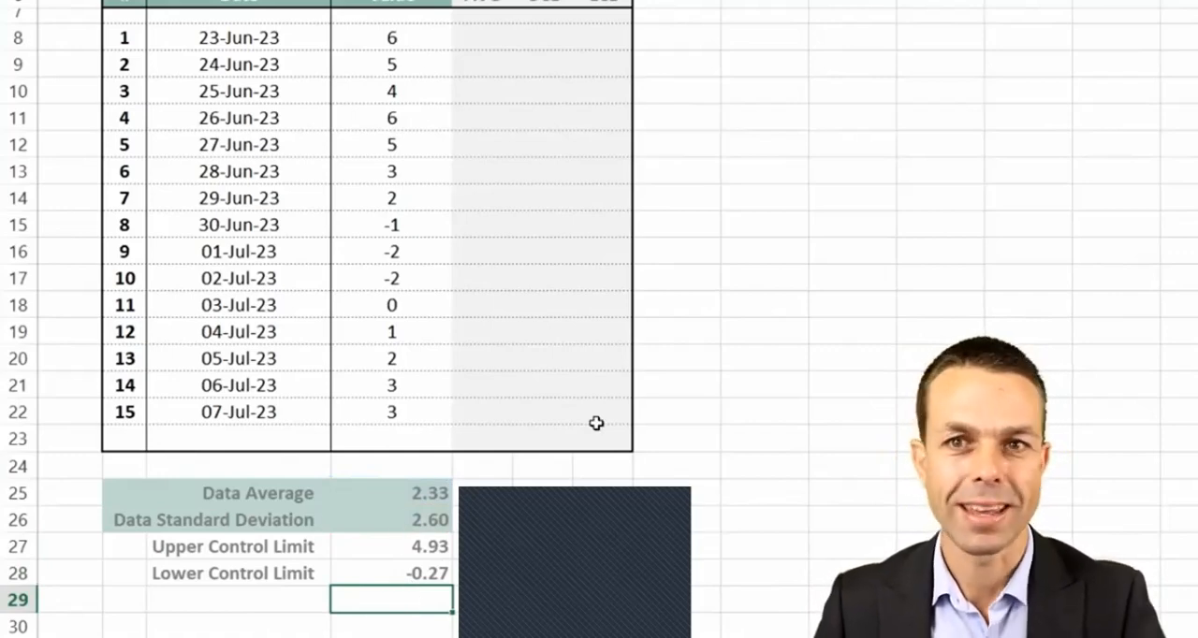
- Insert a 2-D line chart of the Date and Value columns, C6:D22, and place it enlarged beside the table
scroll(596, 423, "up", 1)
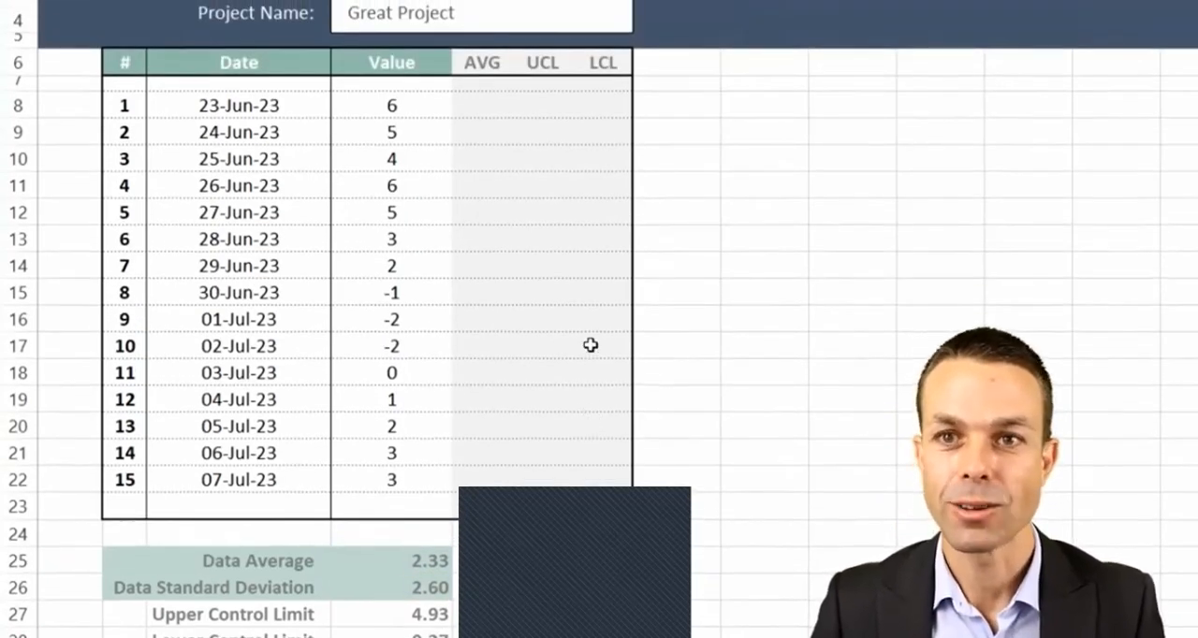
scroll(591, 344, "down", 1)
left_click(339, 276)
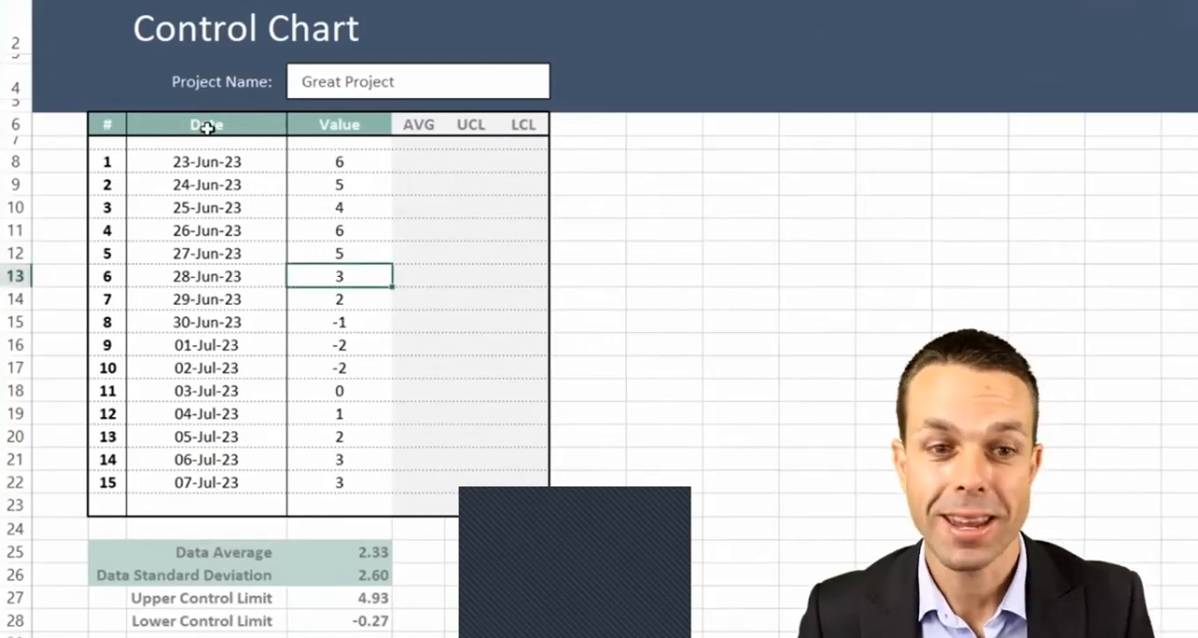
left_click_drag(203, 125, 347, 486)
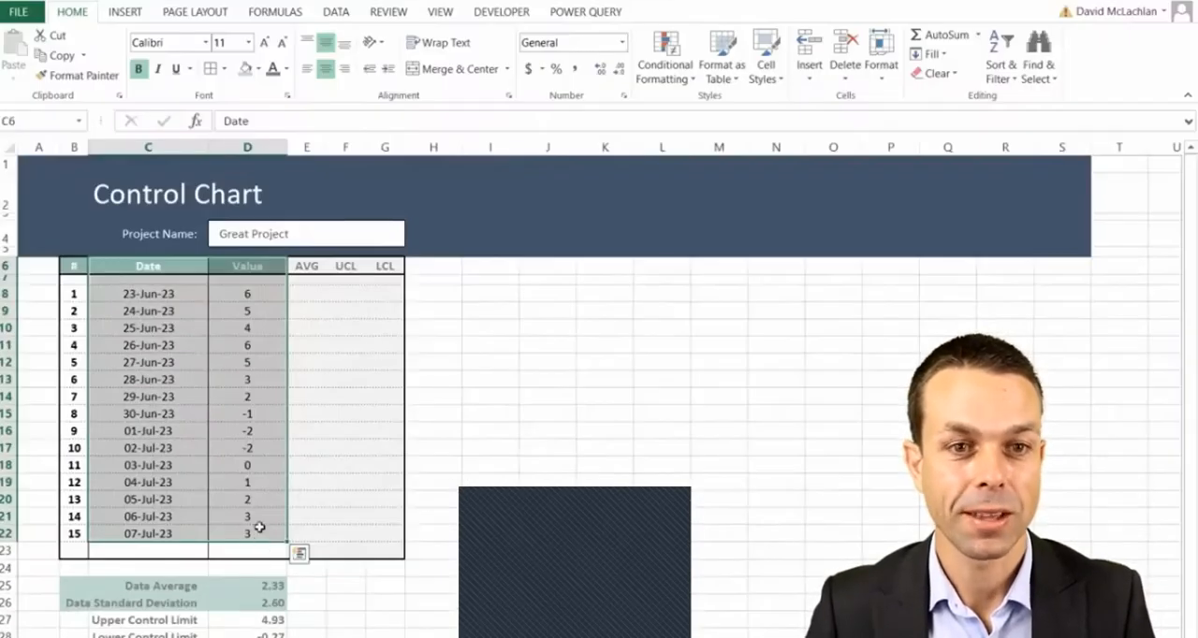
left_click(124, 11)
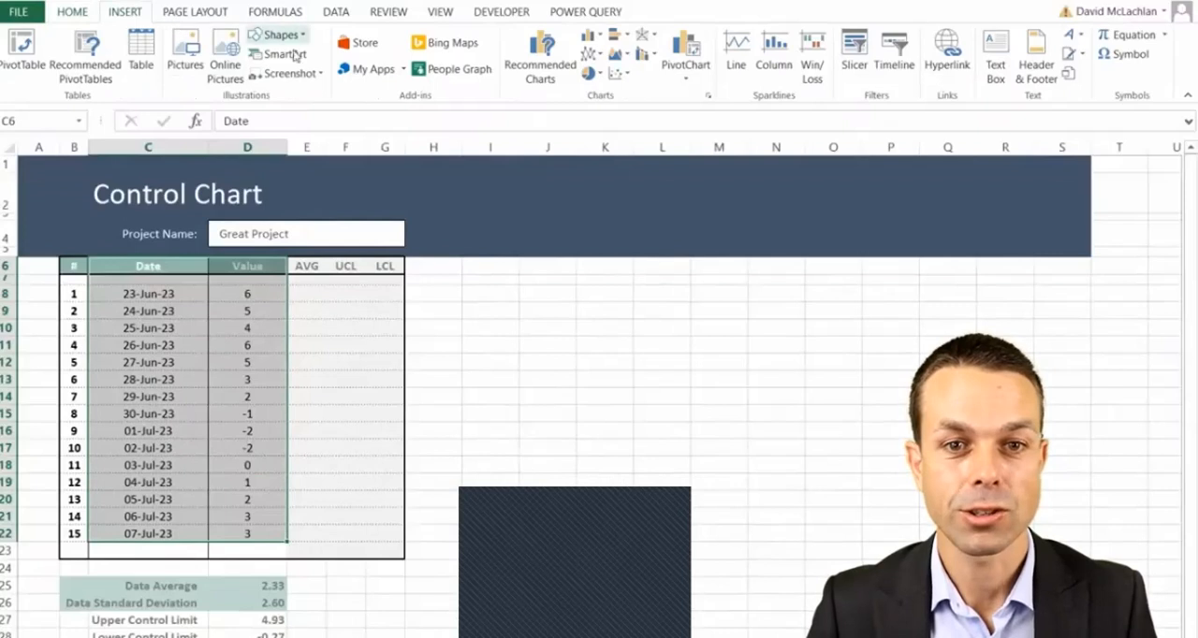
left_click(591, 54)
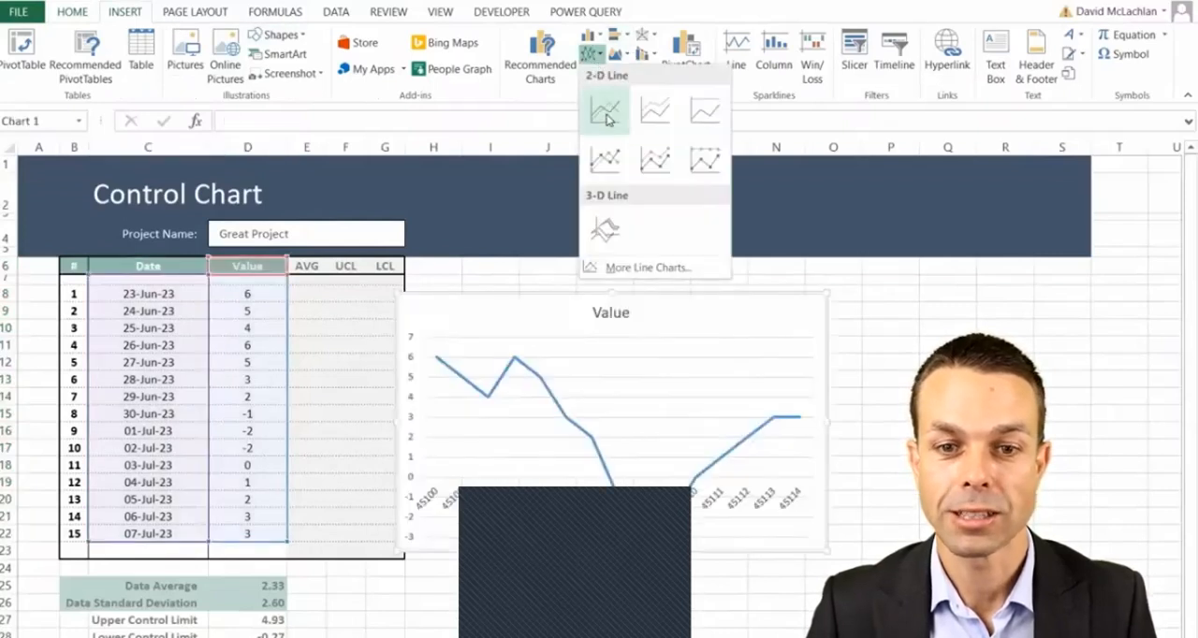
left_click(611, 120)
left_click_drag(526, 293, 557, 248)
left_click_drag(855, 490, 999, 609)
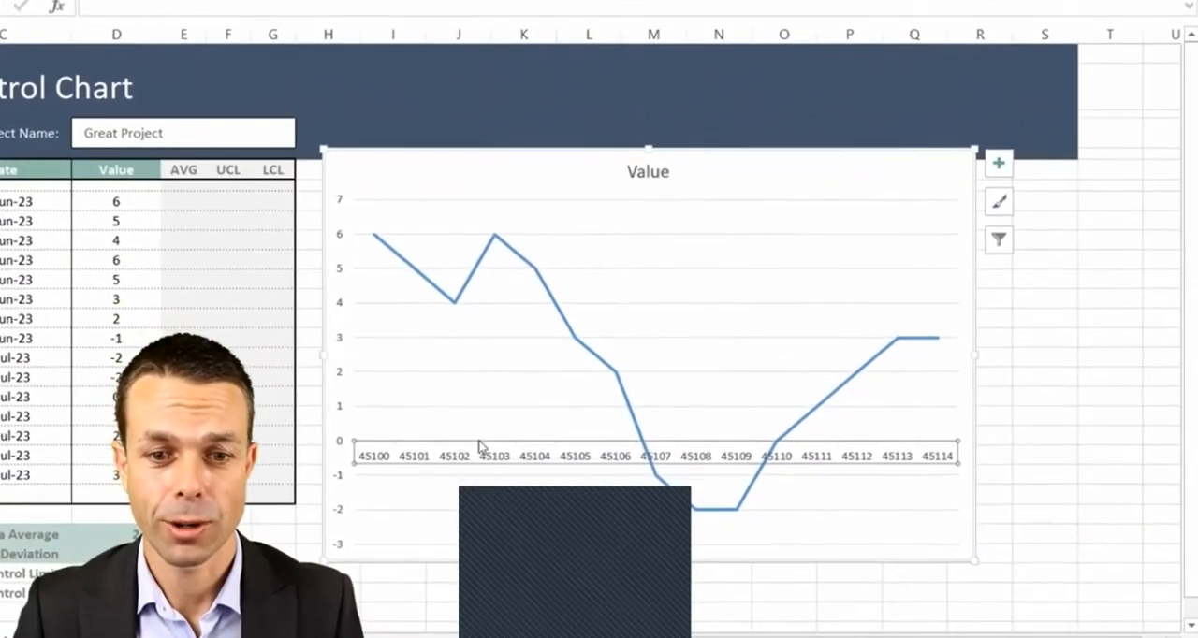
- Format the chart's horizontal axis numbers as dates with the custom format code dd-mmm-yy
right_click(478, 451)
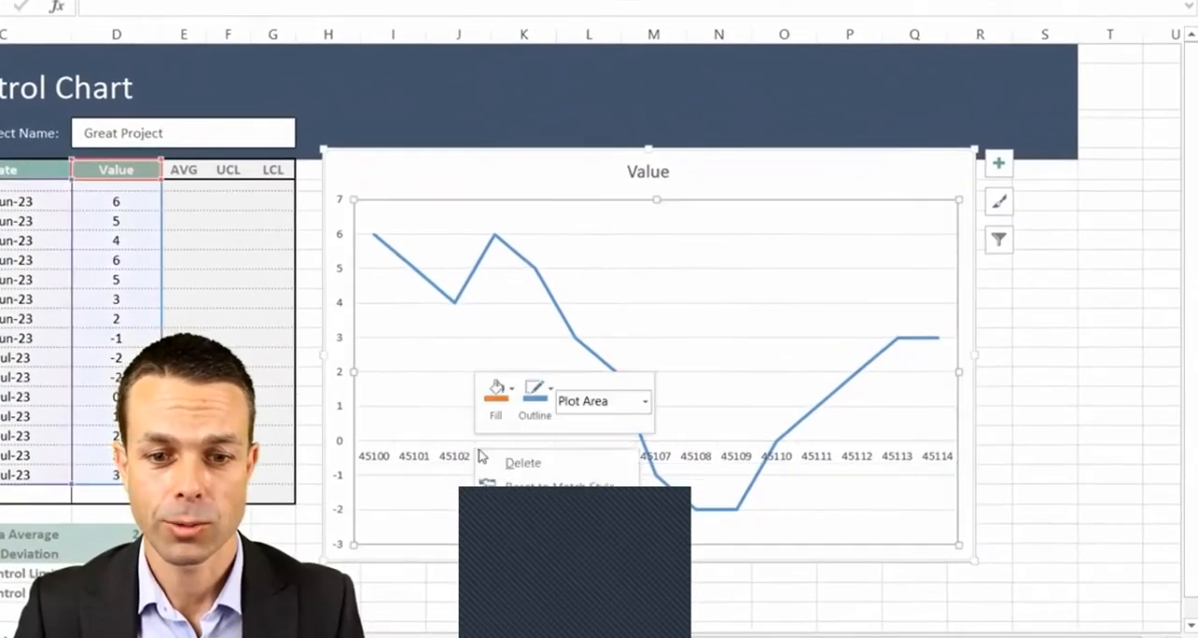
key("Escape")
left_click(463, 457)
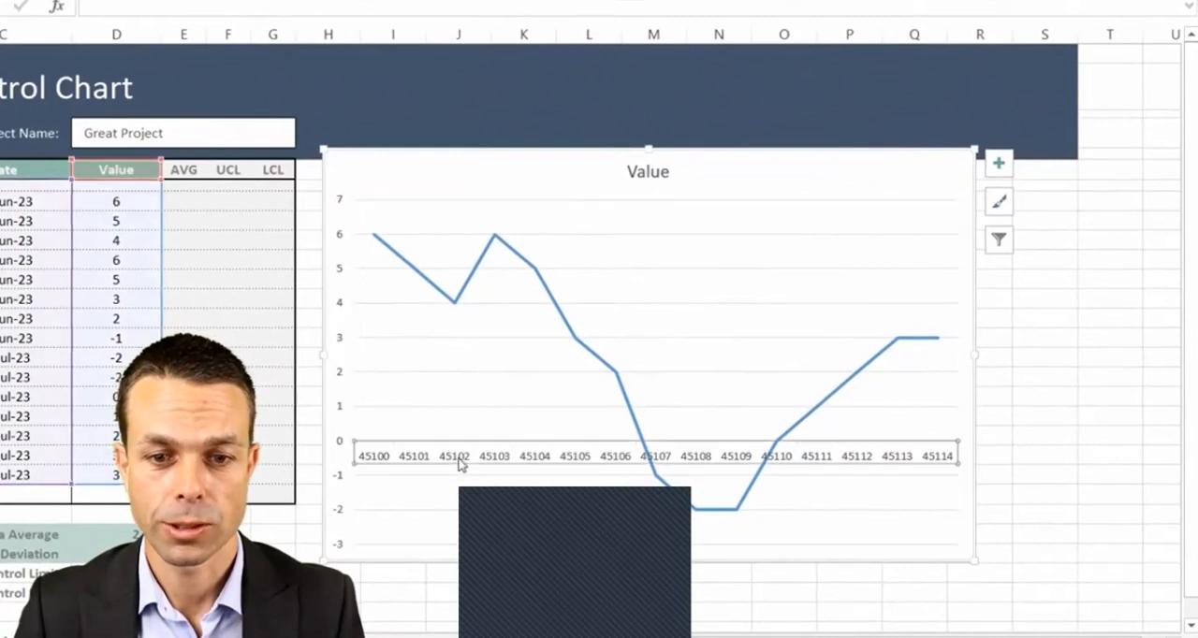
right_click(468, 470)
left_click(510, 462)
scroll(1062, 149, "down", 5)
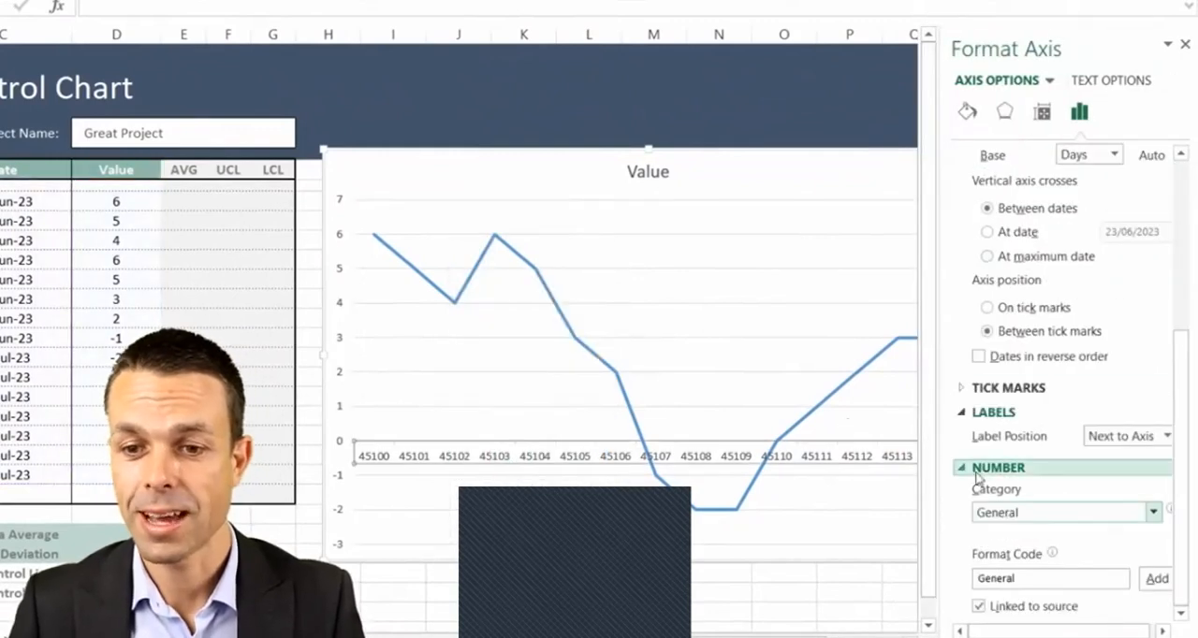
left_click(1151, 513)
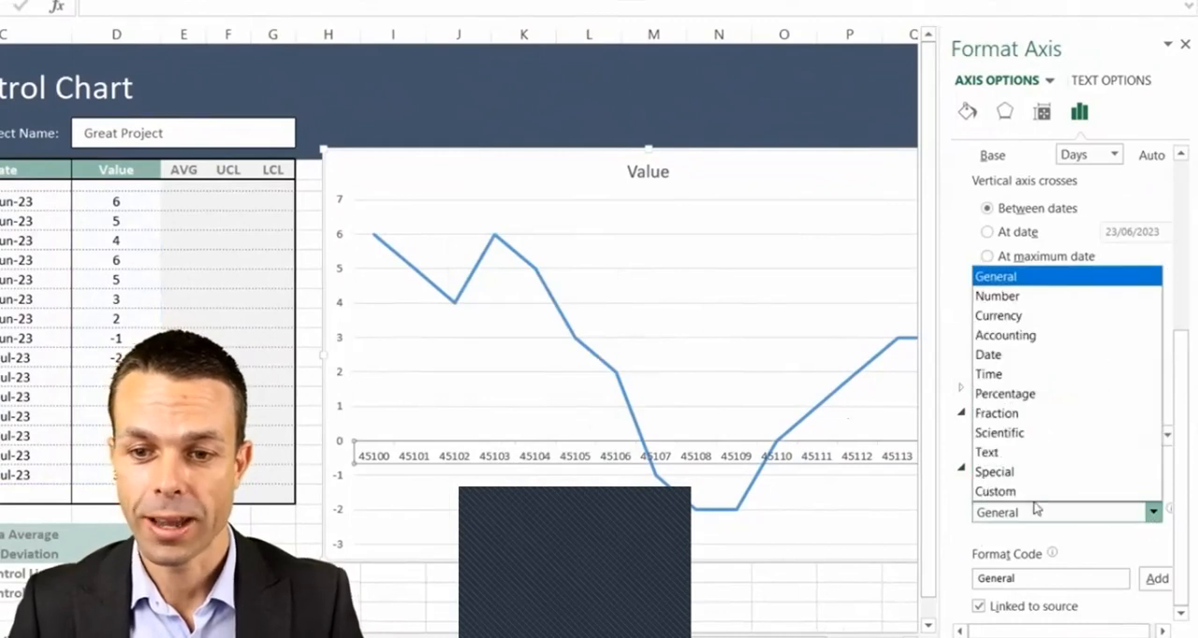
left_click(1027, 354)
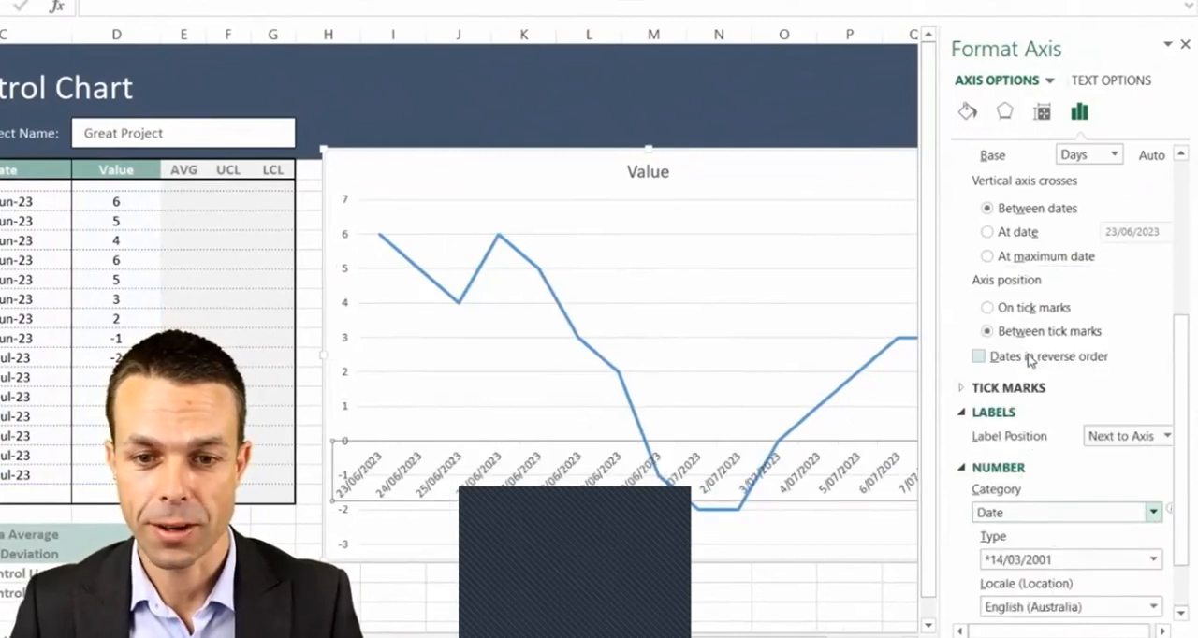
scroll(1029, 362, "down", 2)
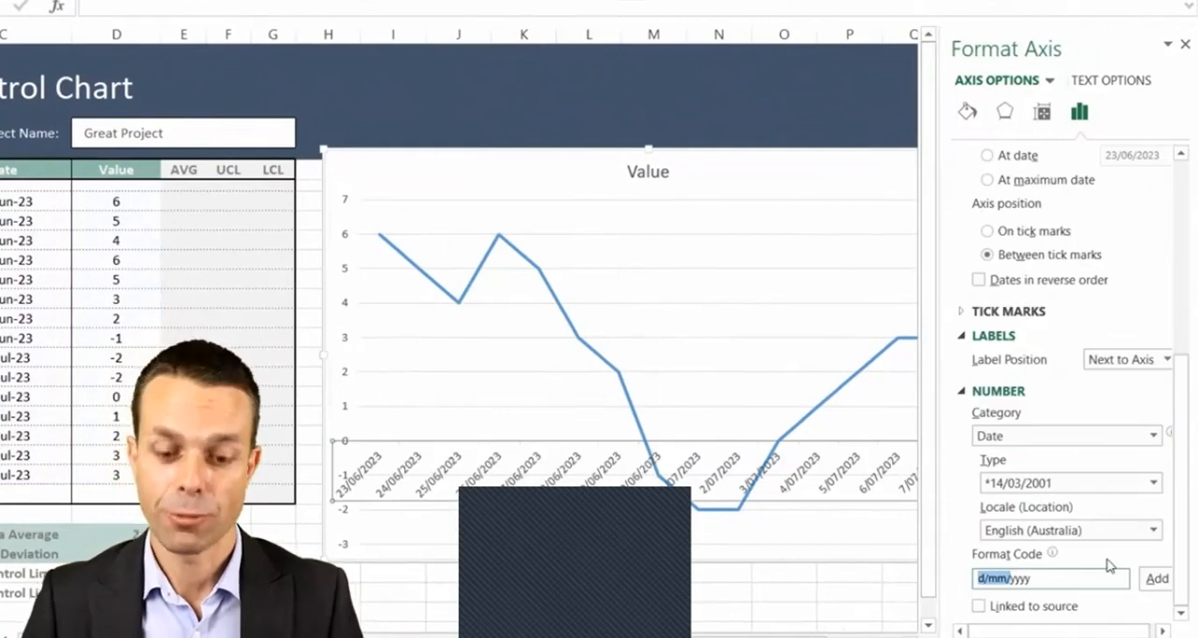
type("dd-mmm-")
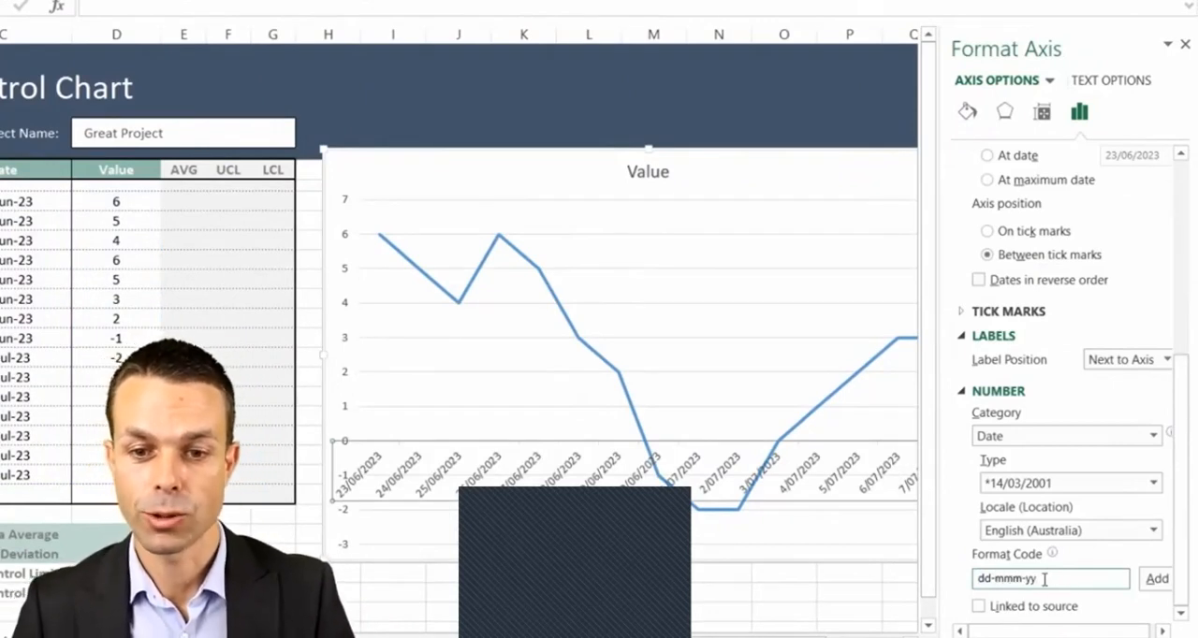
left_click(1154, 579)
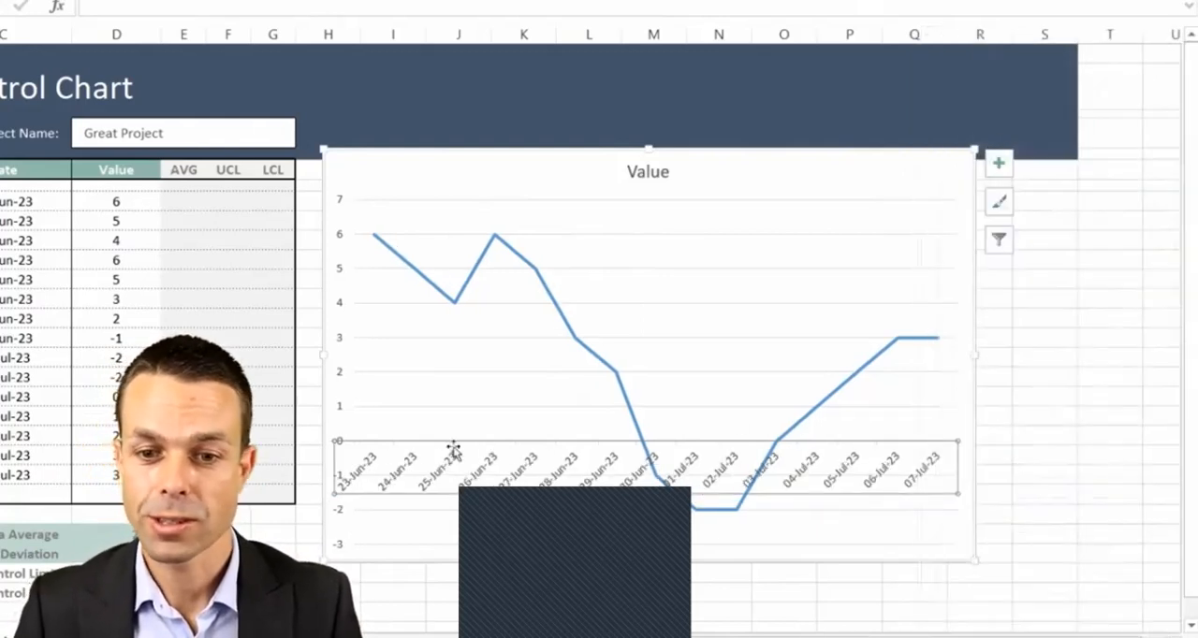
- Set the horizontal date axis label position to Low
double_click(487, 465)
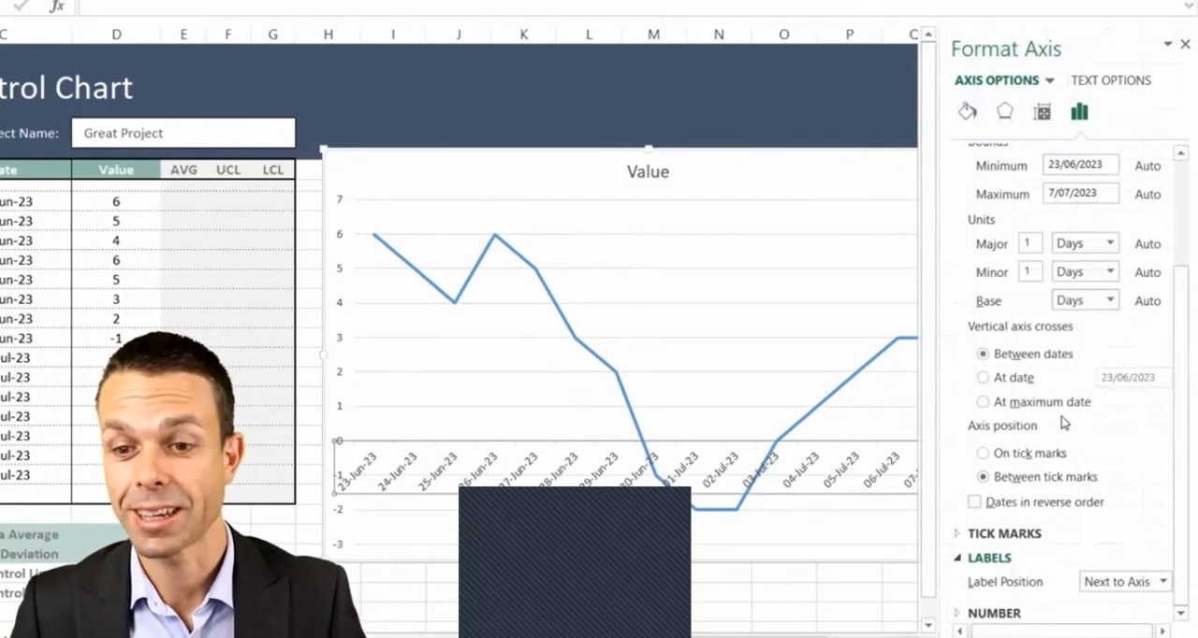
left_click(1134, 583)
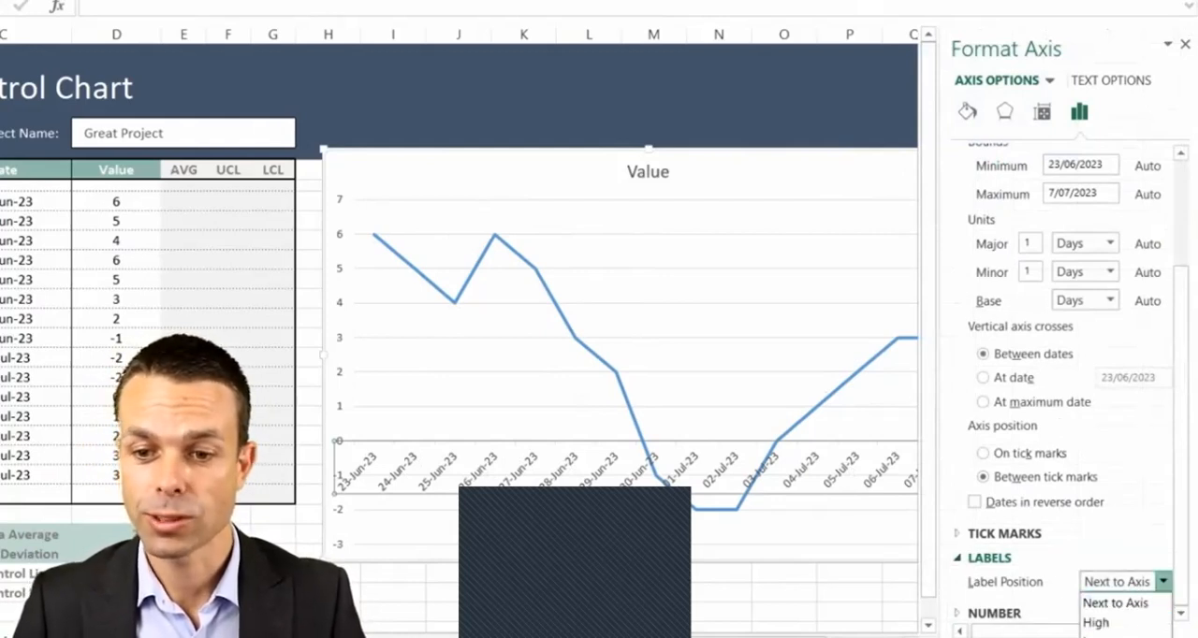
left_click(1118, 635)
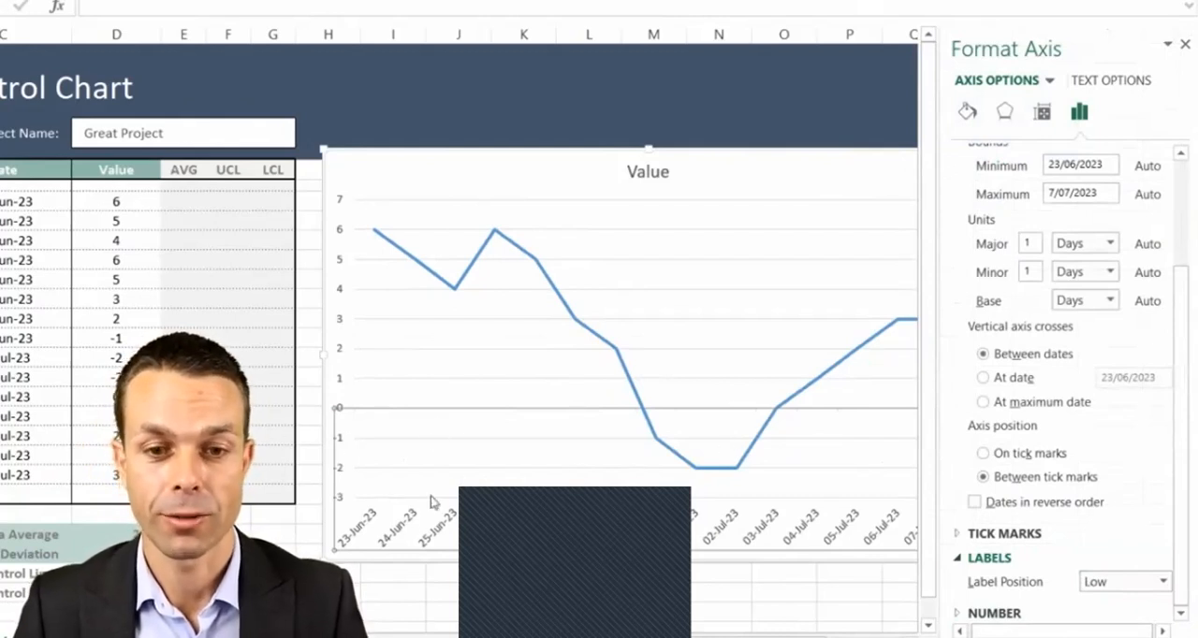
- Add built-in circular markers to the data points of the Value line
left_click(420, 348)
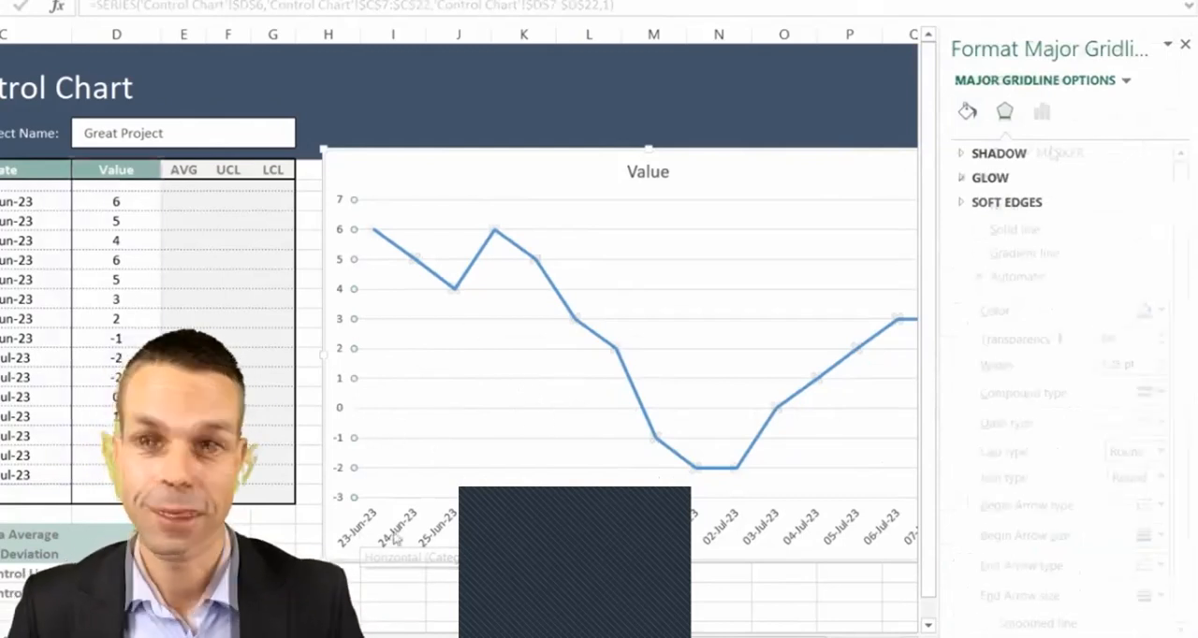
left_click(1052, 152)
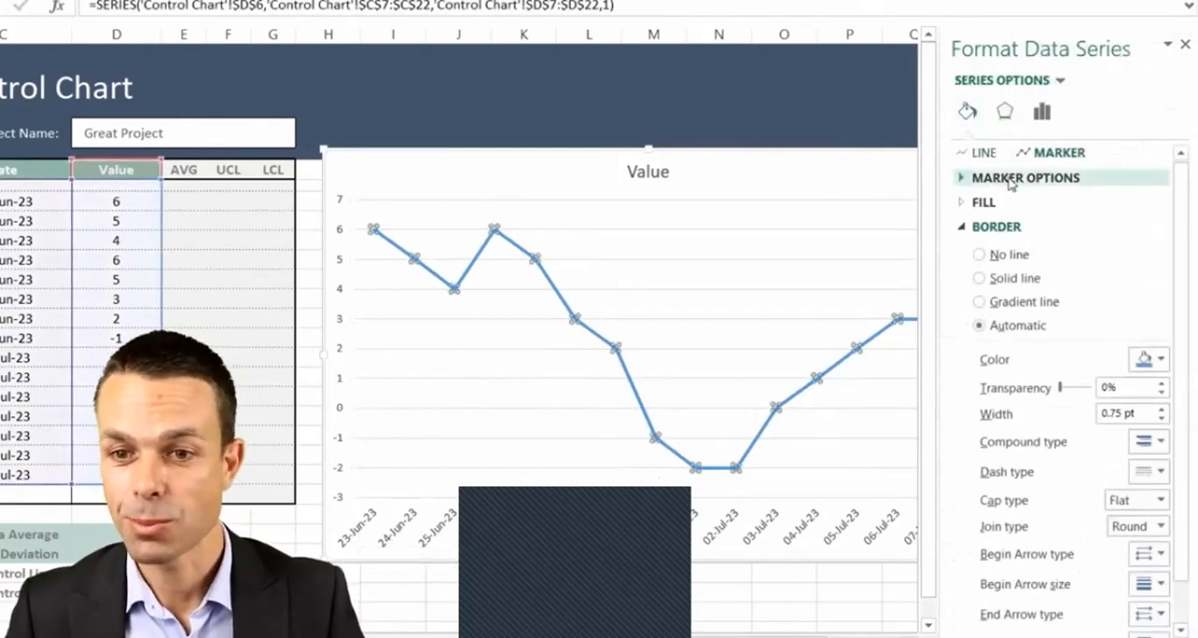
left_click(1012, 179)
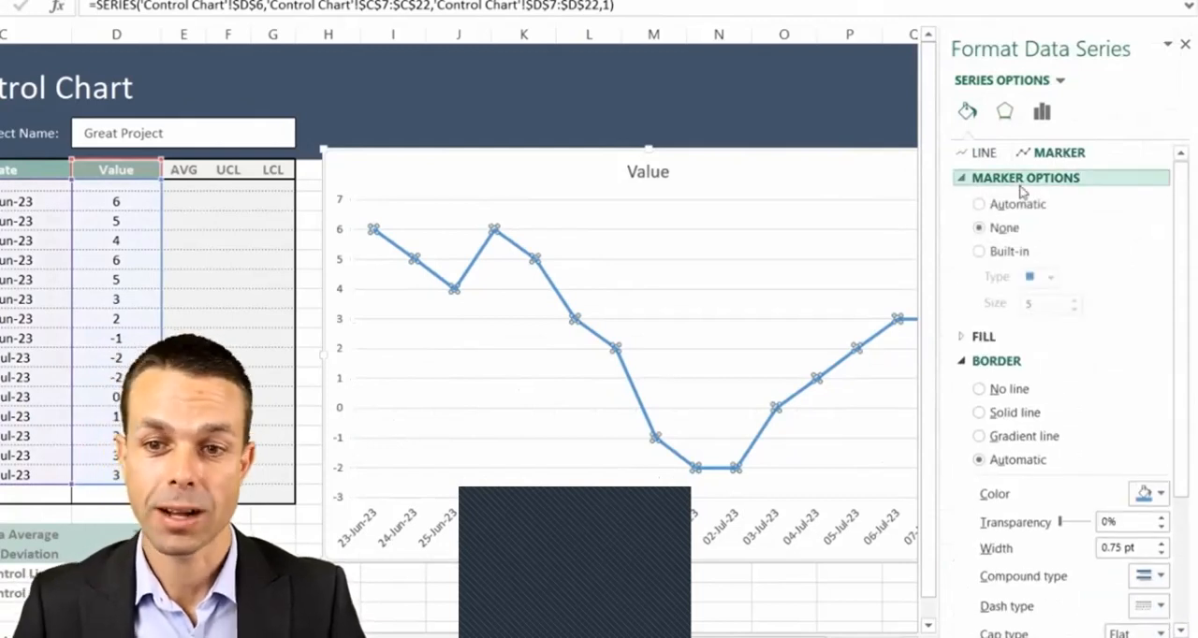
left_click(983, 257)
left_click(1051, 278)
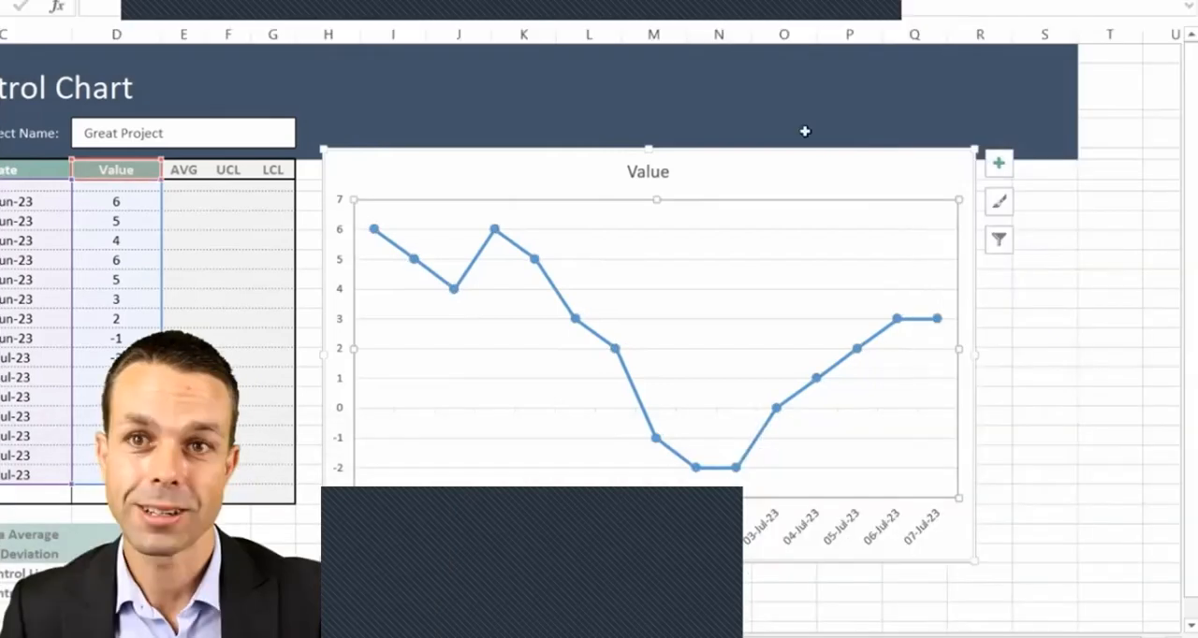
- Link the chart title to the sheet heading in cell C2 with ='Control Chart'!$C$2
left_click(644, 174)
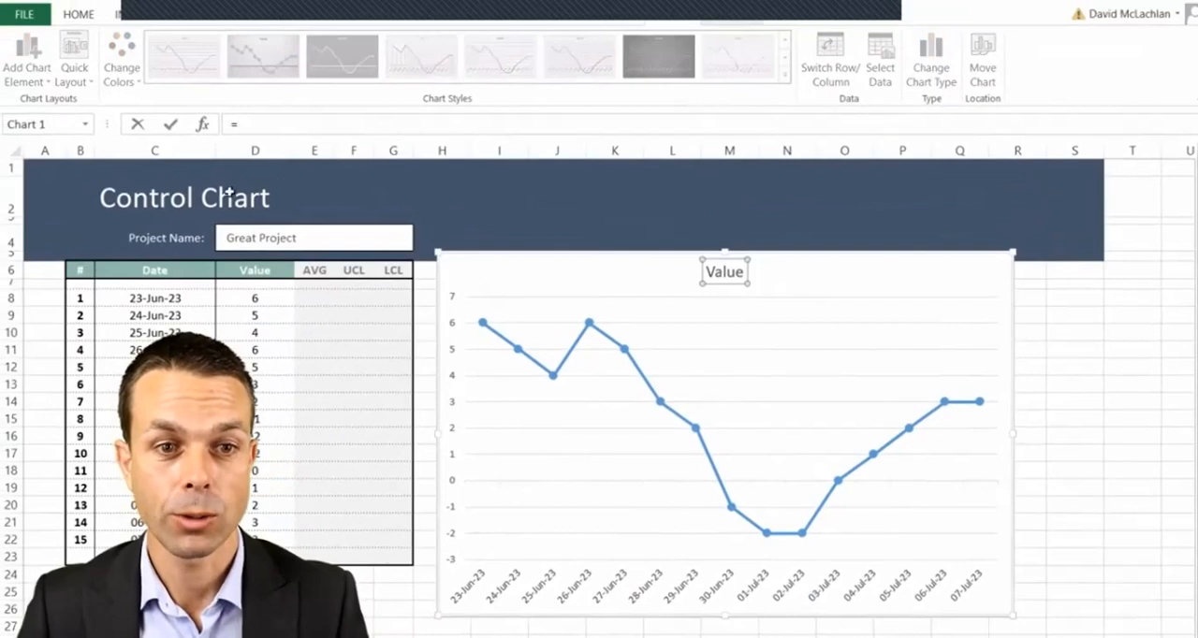
left_click(108, 200)
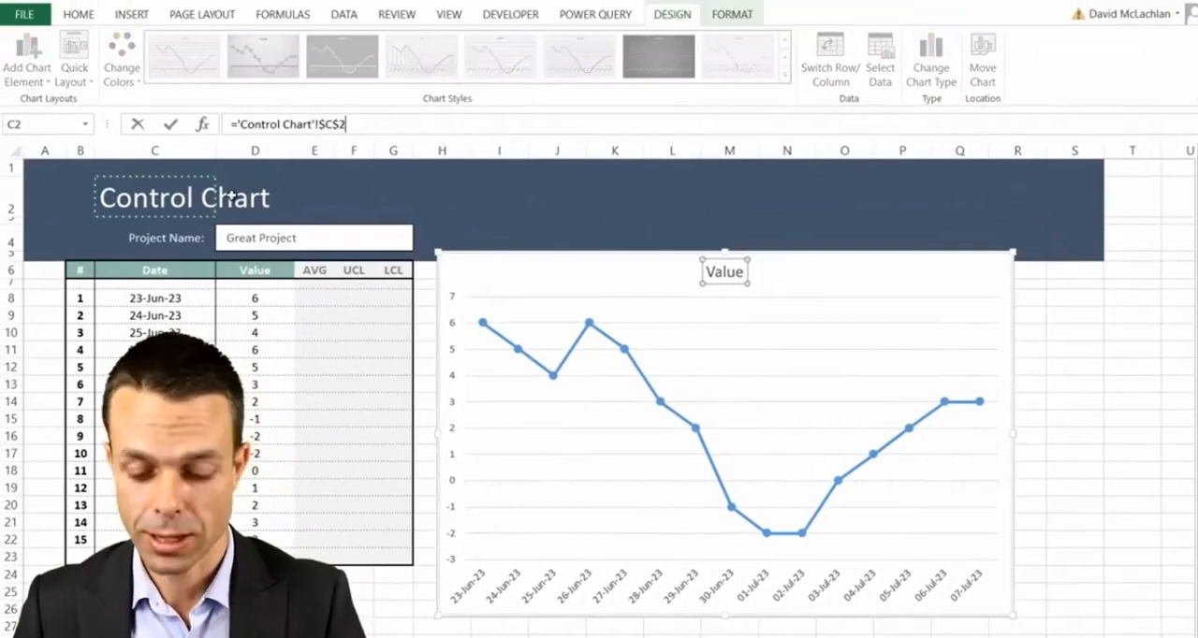
key("Return")
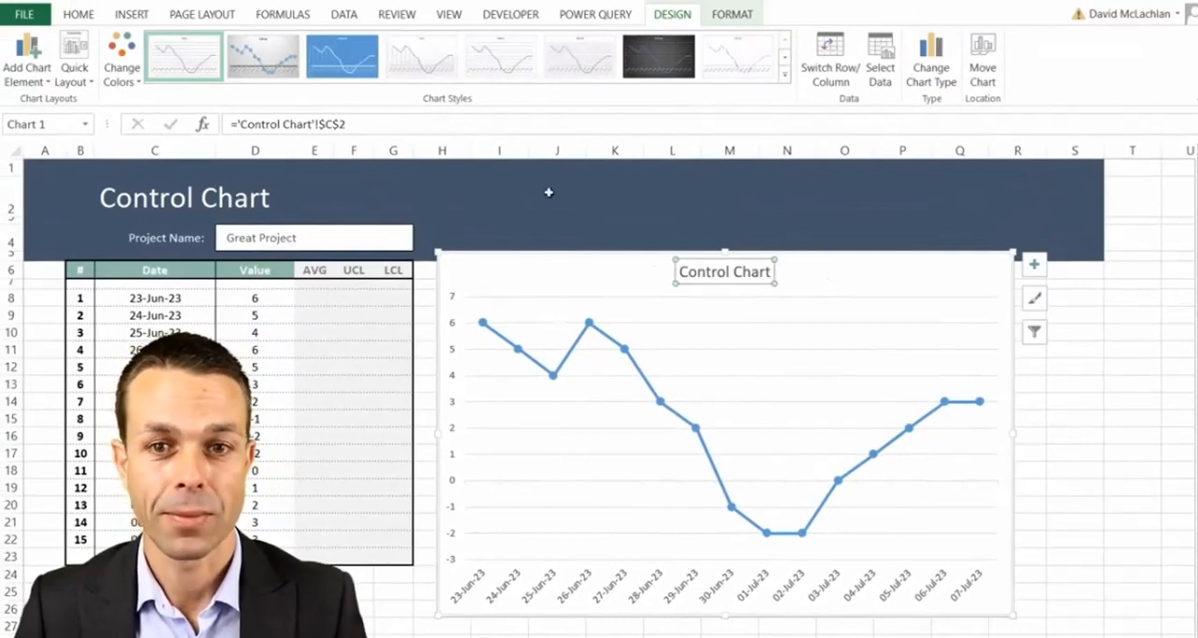
- Add a primary vertical axis title and link it to the Value header with ='Control Chart'!$D$6
left_click(34, 83)
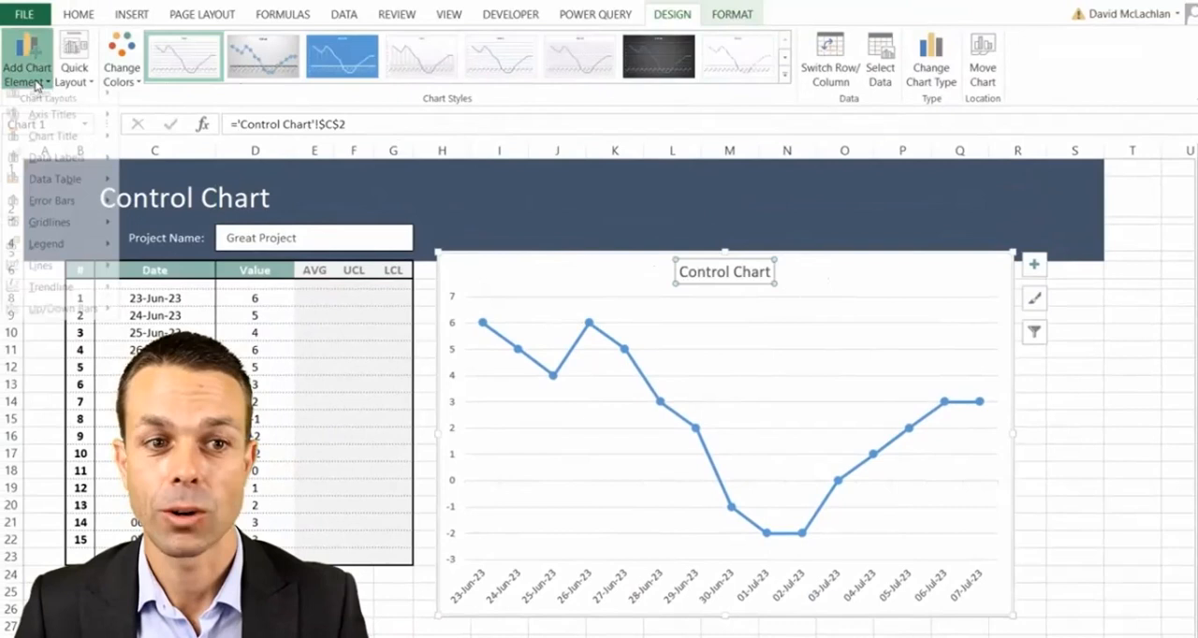
mouse_move(79, 127)
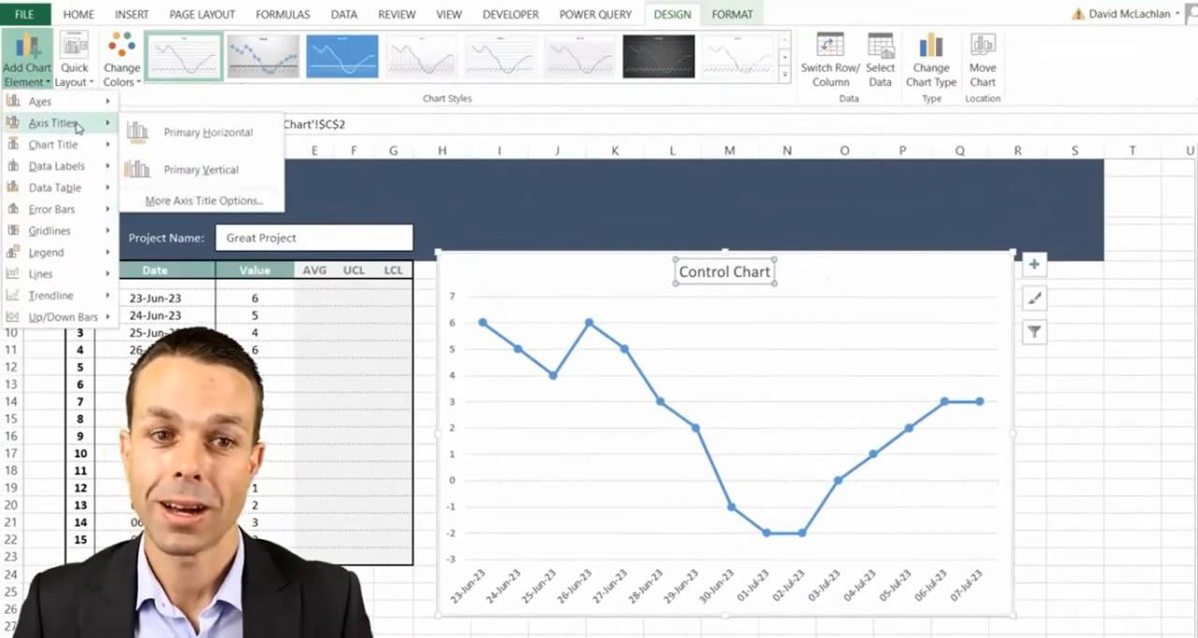
left_click(159, 172)
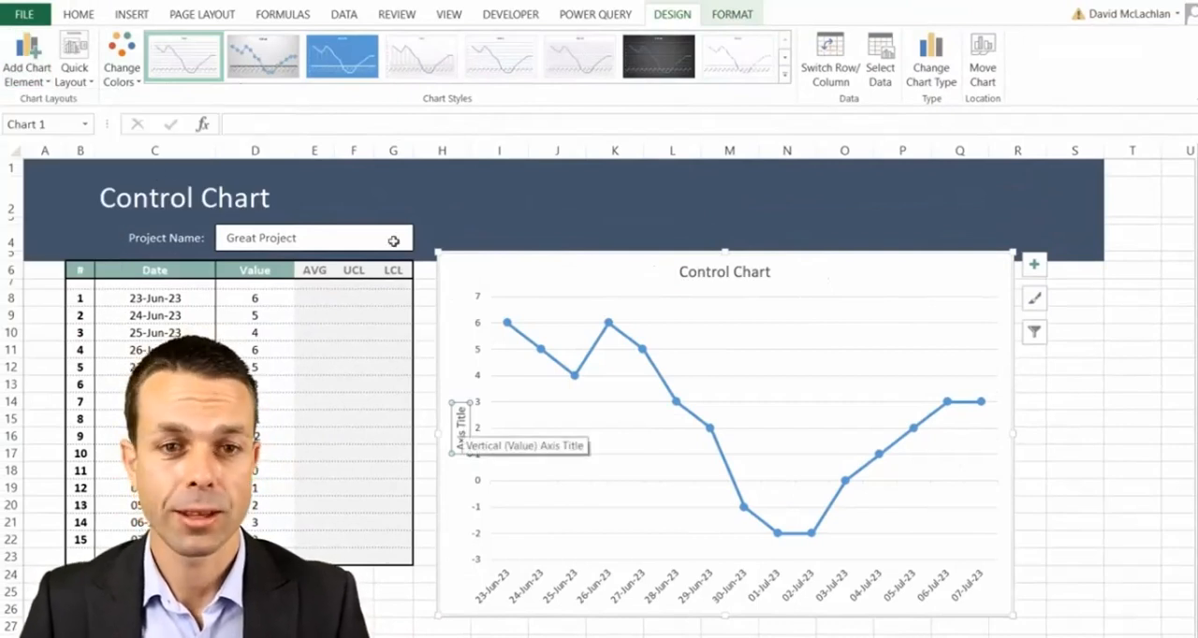
left_click(404, 125)
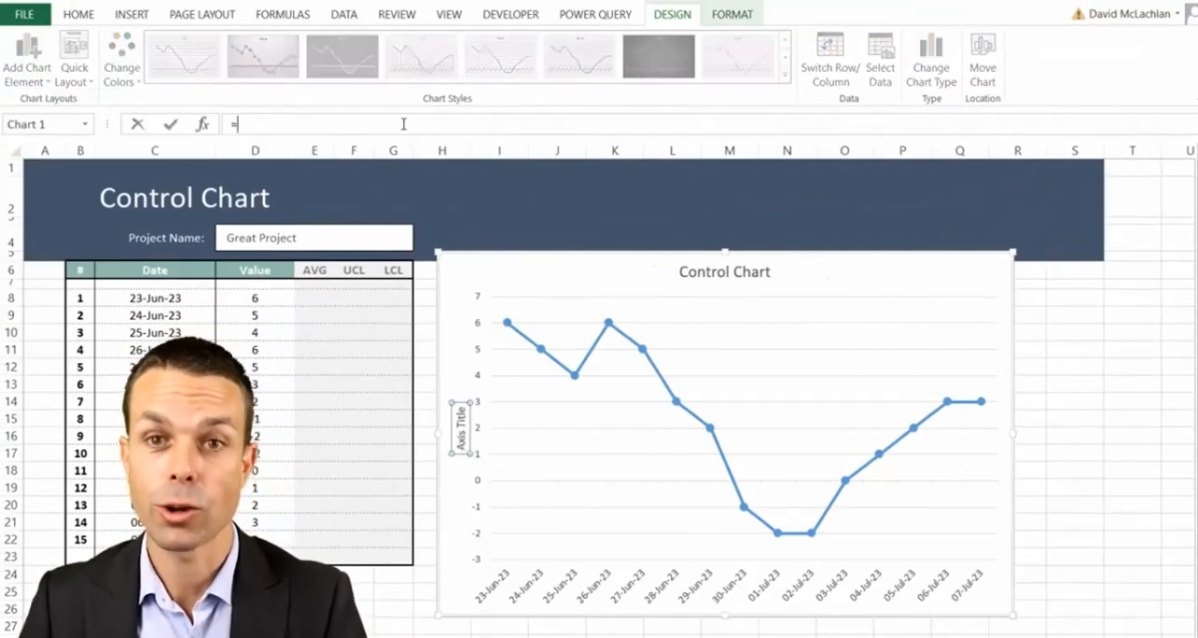
left_click(273, 274)
key("Return")
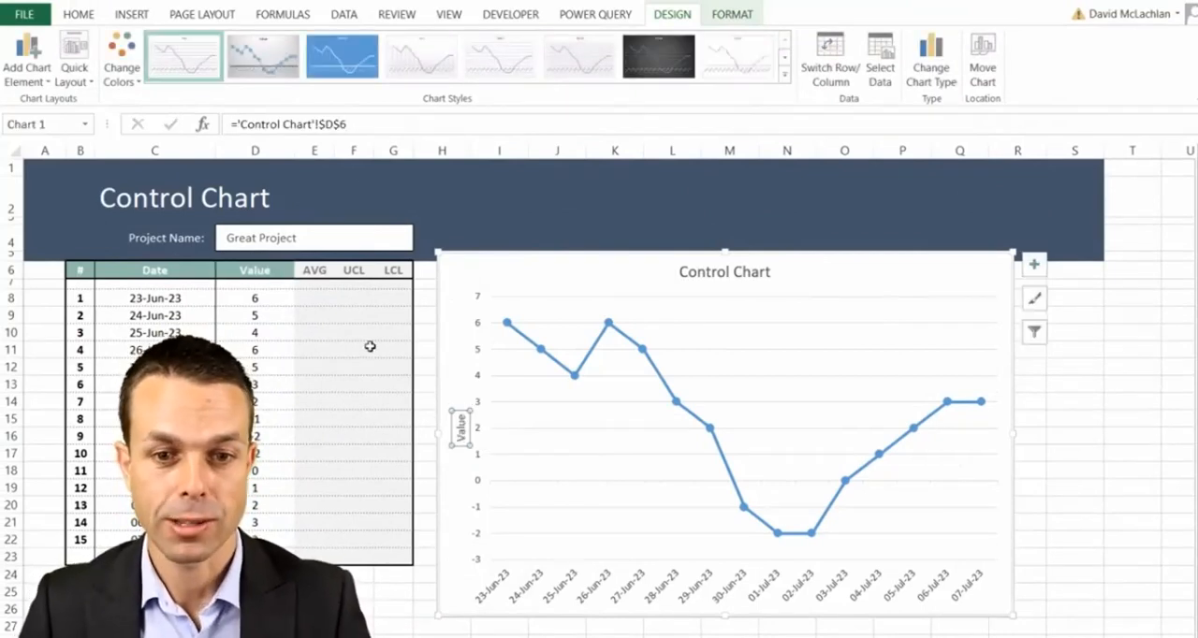
- Enter =$D$25 in E8 as an absolute reference to the Data Average and fill it down the AVG column to E22
left_click(83, 17)
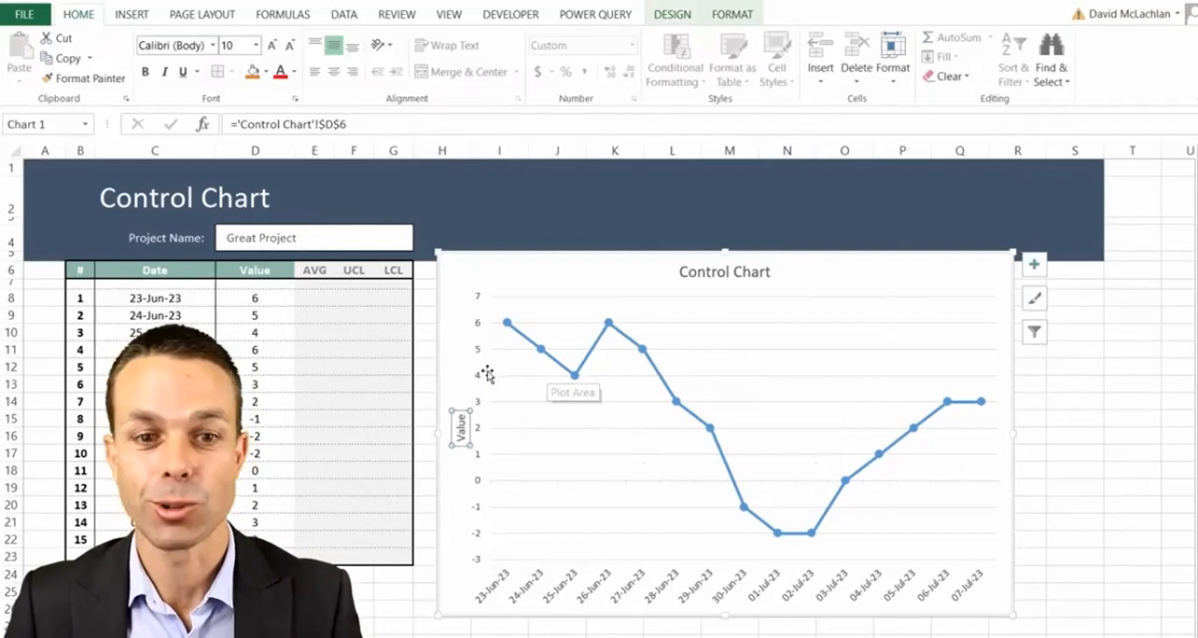
left_click(323, 319)
left_click(315, 298)
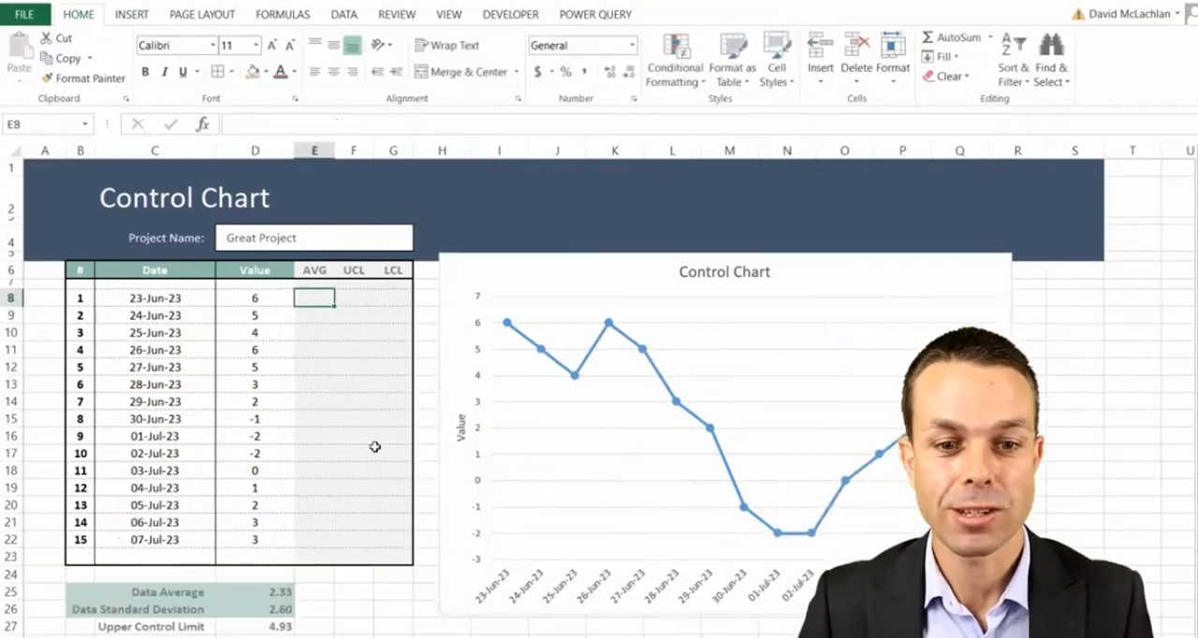
left_click(391, 539, "shift")
left_click(318, 297)
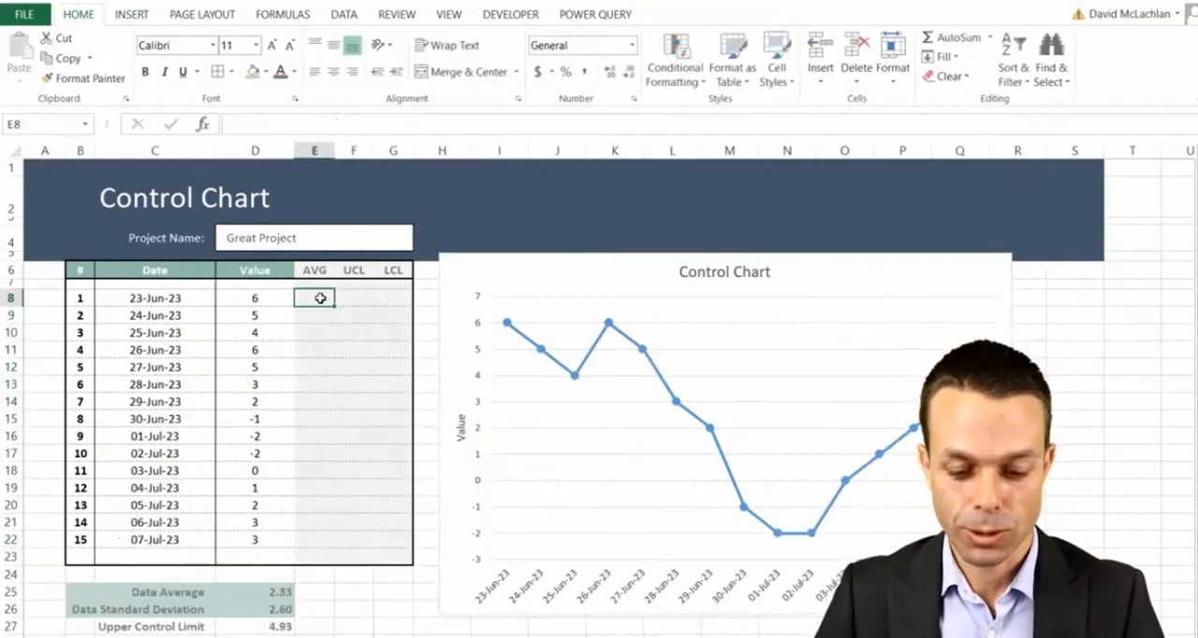
type("=")
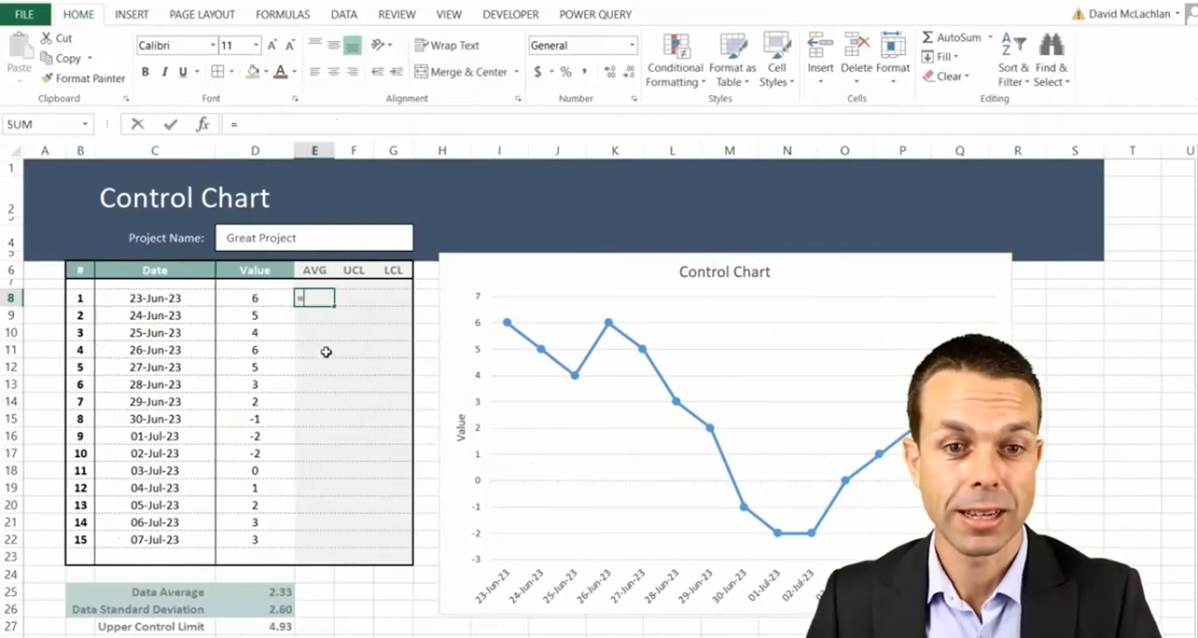
left_click(282, 592)
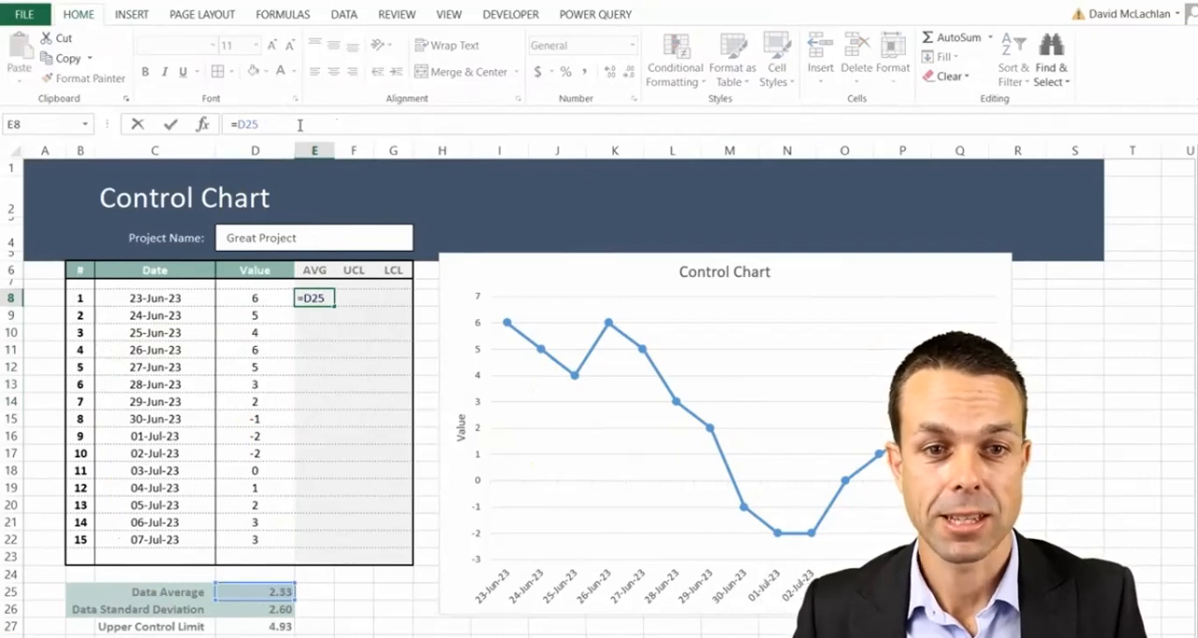
left_click(265, 125)
key("F4")
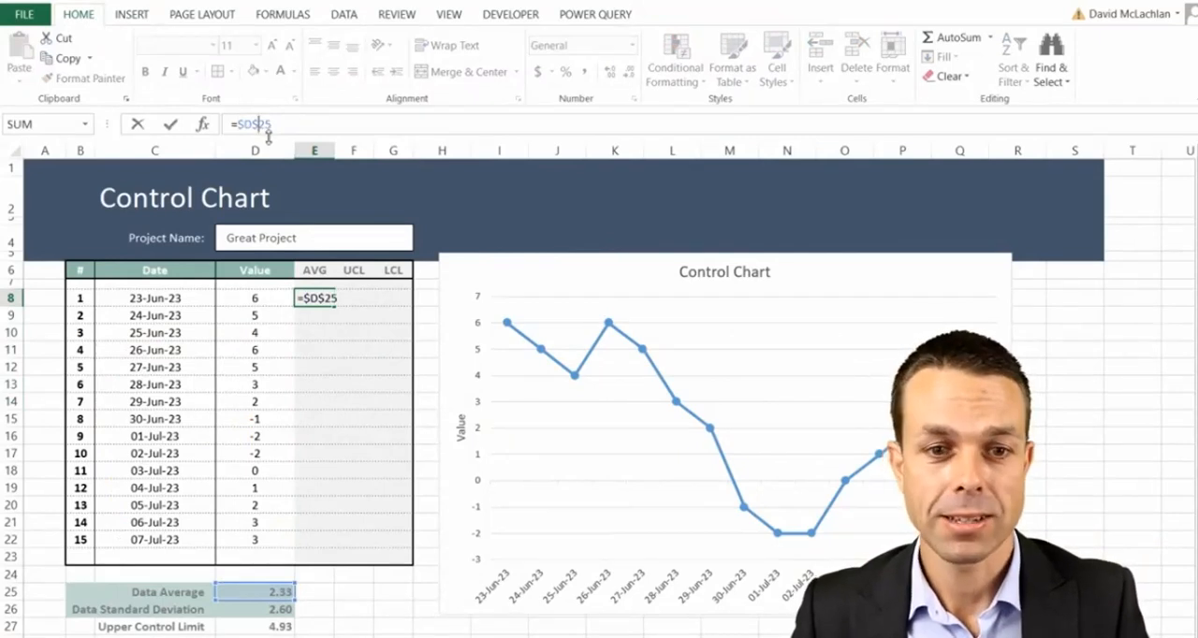
key("Return")
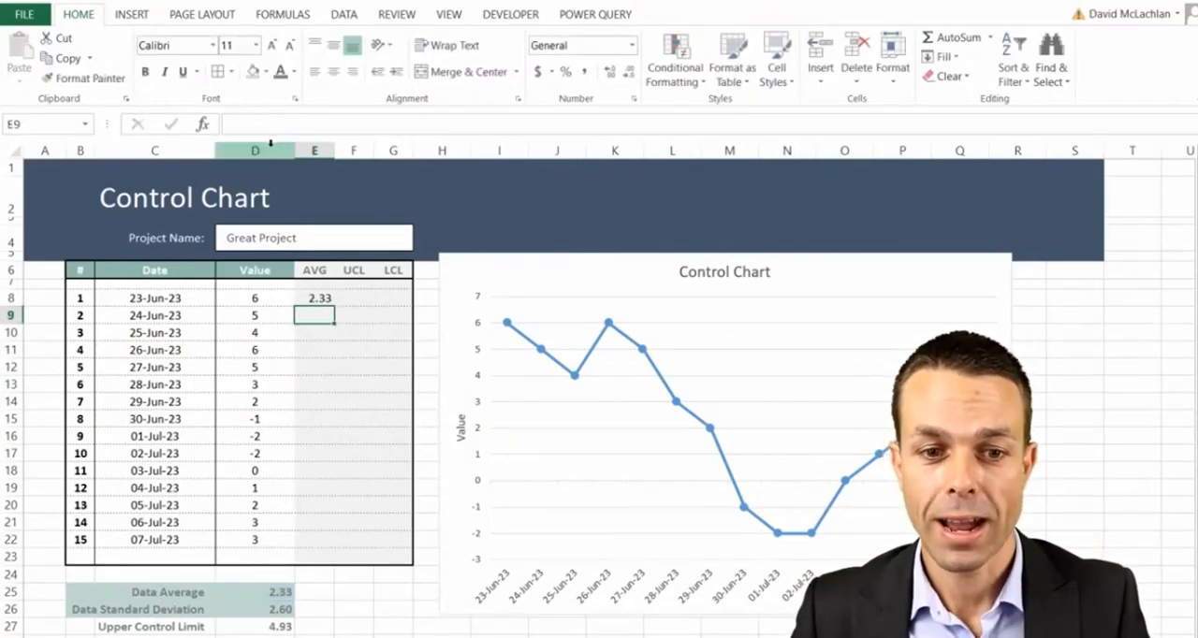
left_click(328, 299)
left_click_drag(332, 305, 323, 545)
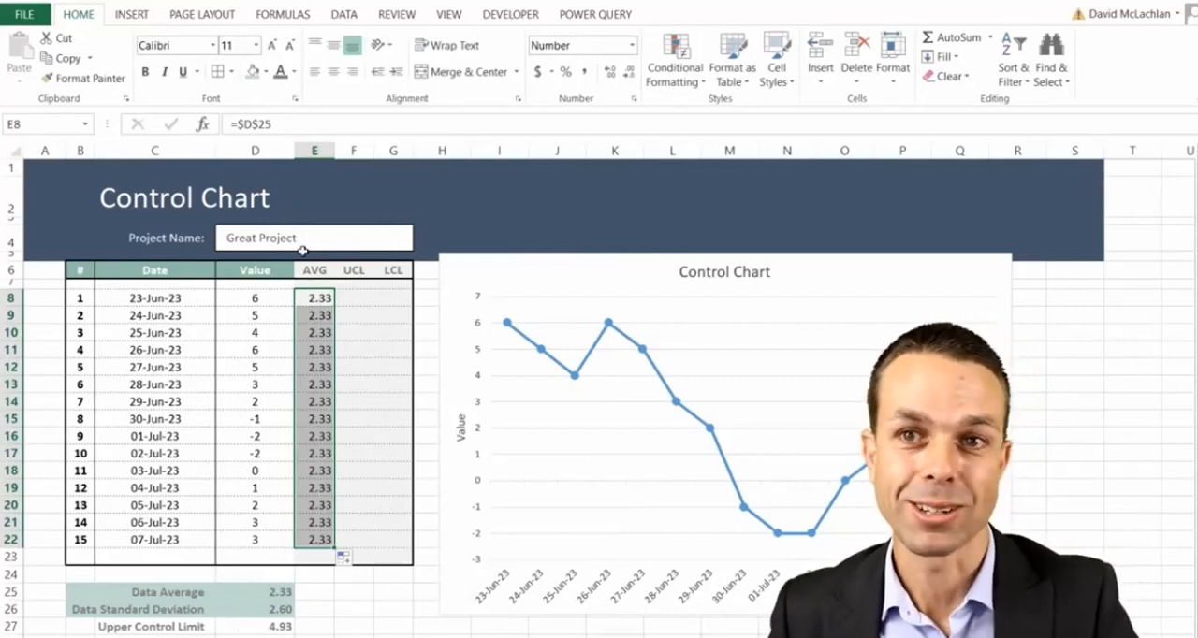
- Fill the UCL column F8:F22 with =D$27 and the LCL column G8:G22 with =D$28
left_click(354, 298)
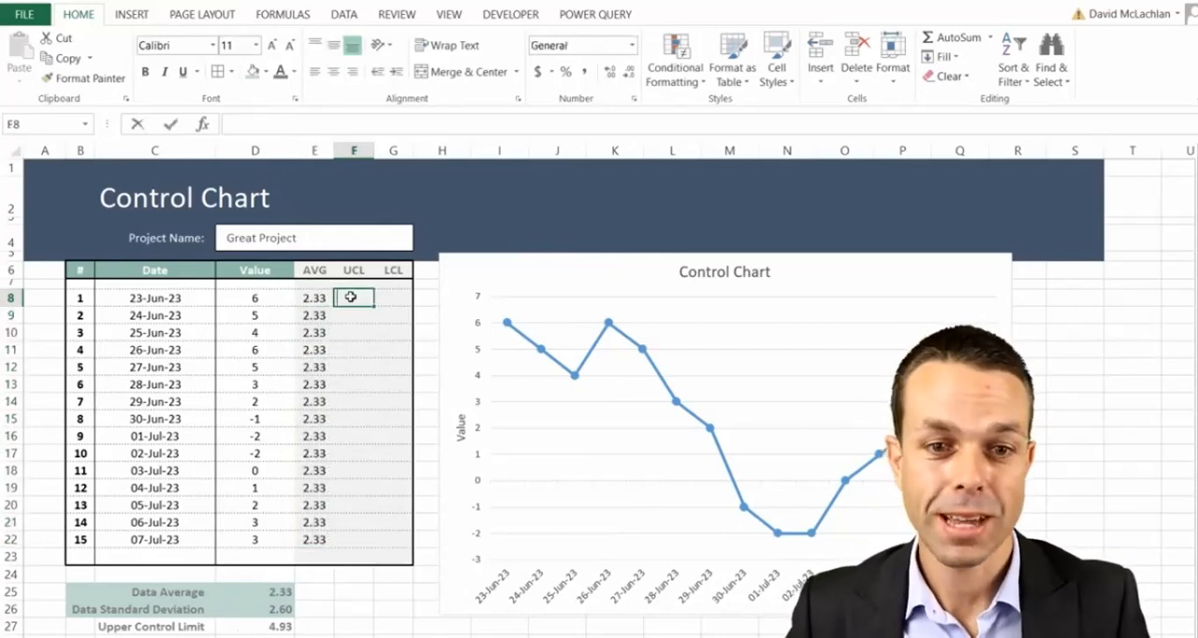
type("=")
left_click(274, 626)
key("F4")
key("F4")
key("Return")
left_click_drag(354, 298, 370, 547)
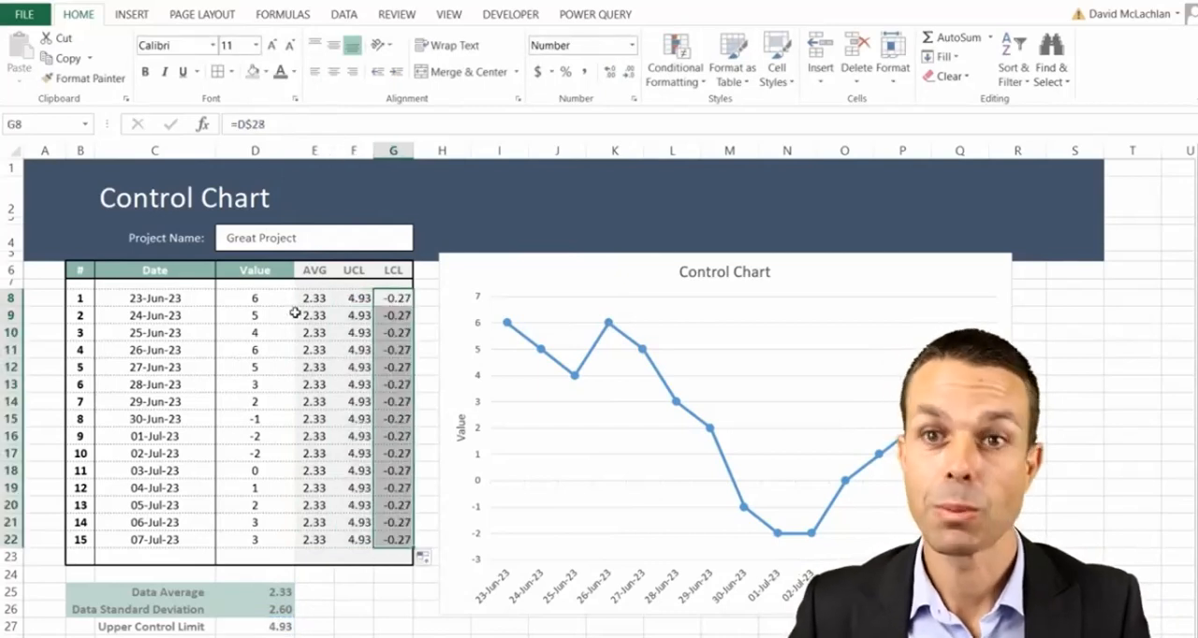
- Middle-align the AVG, UCL and LCL values in E8:G22 vertically and give all three columns the same horizontal alignment
left_click(312, 298, "shift")
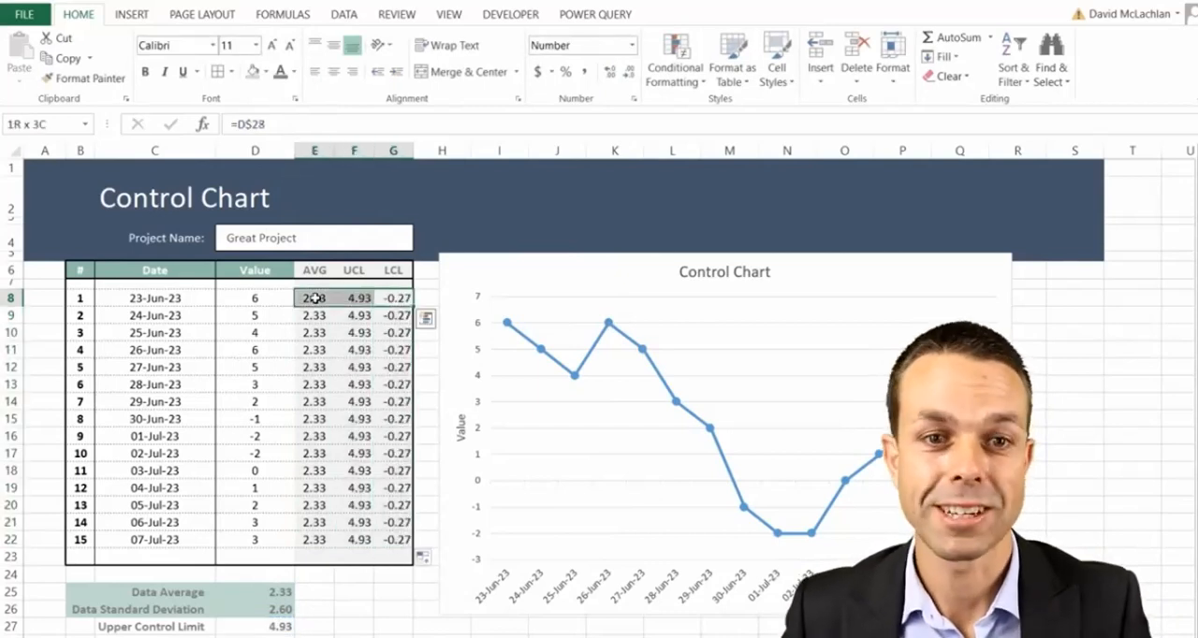
left_click(316, 540, "shift")
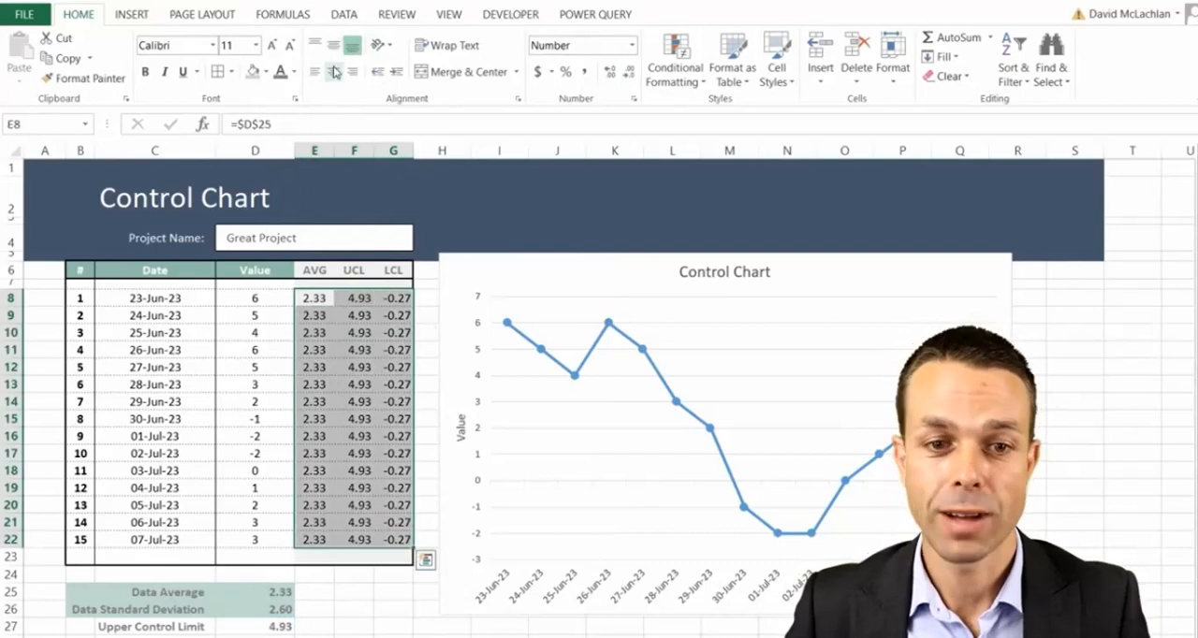
left_click(334, 46)
left_click(334, 72)
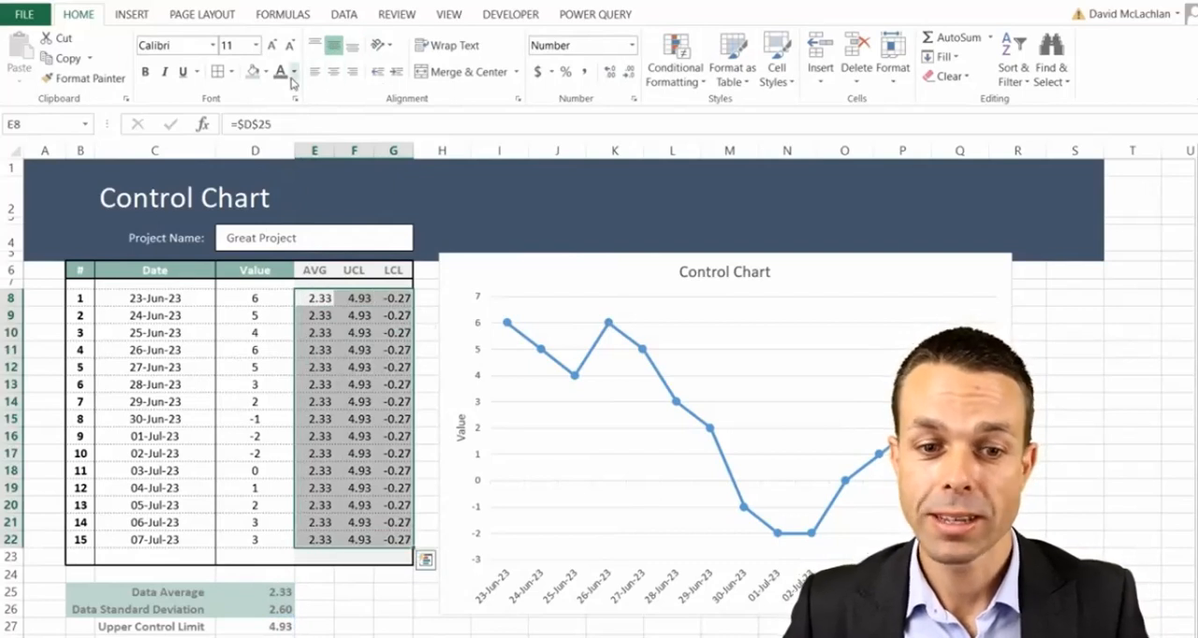
left_click(360, 393)
left_click(328, 299)
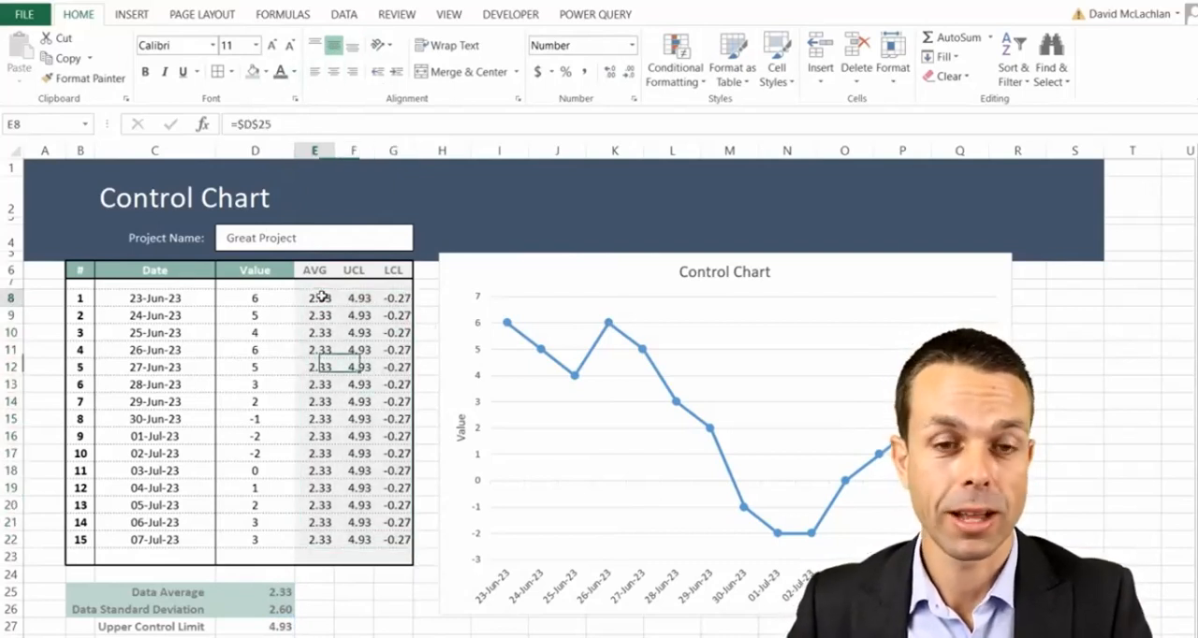
- Set the font color of the AVG, UCL and LCL values in E8:G22 to White, Background 1, Darker 35%
left_click(399, 538, "shift")
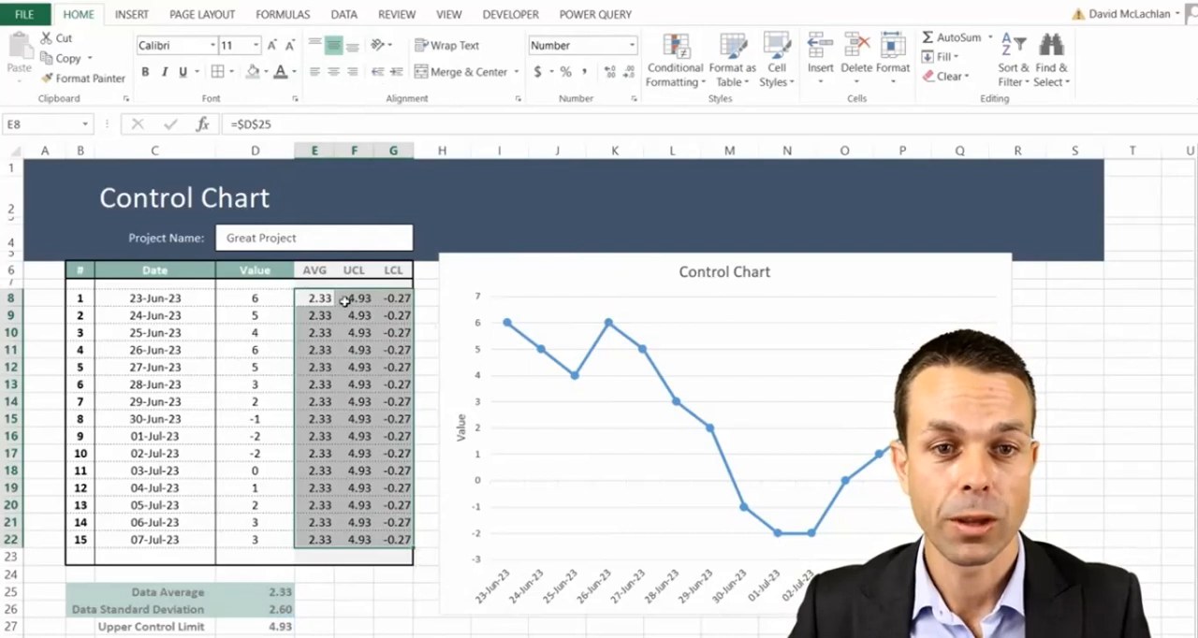
left_click(294, 72)
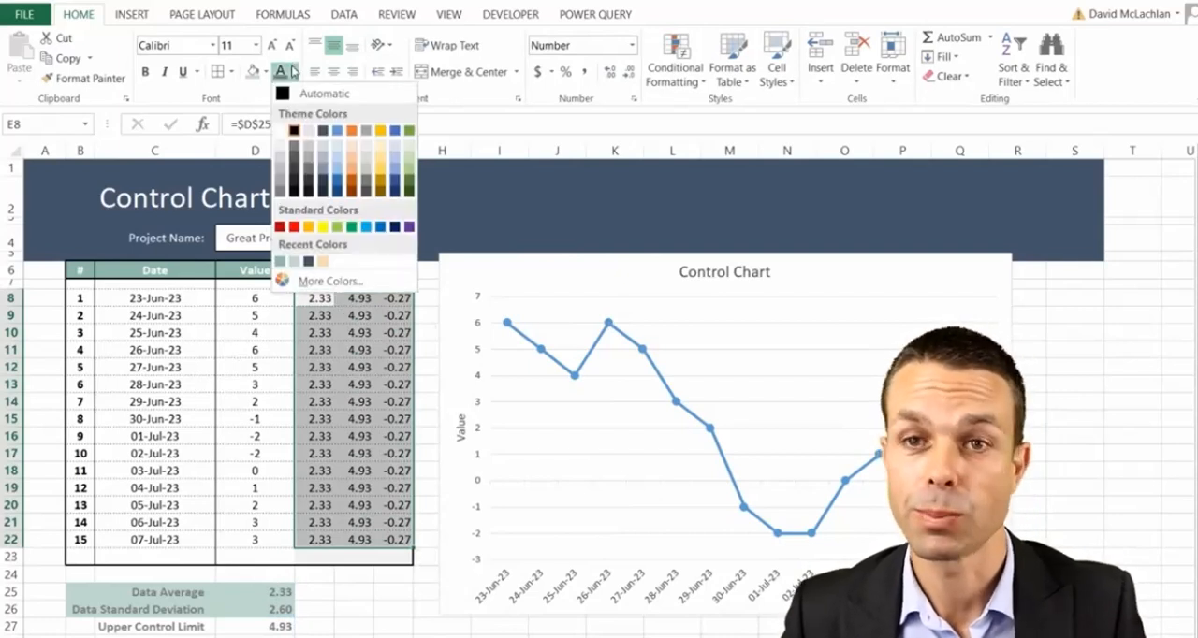
left_click(282, 185)
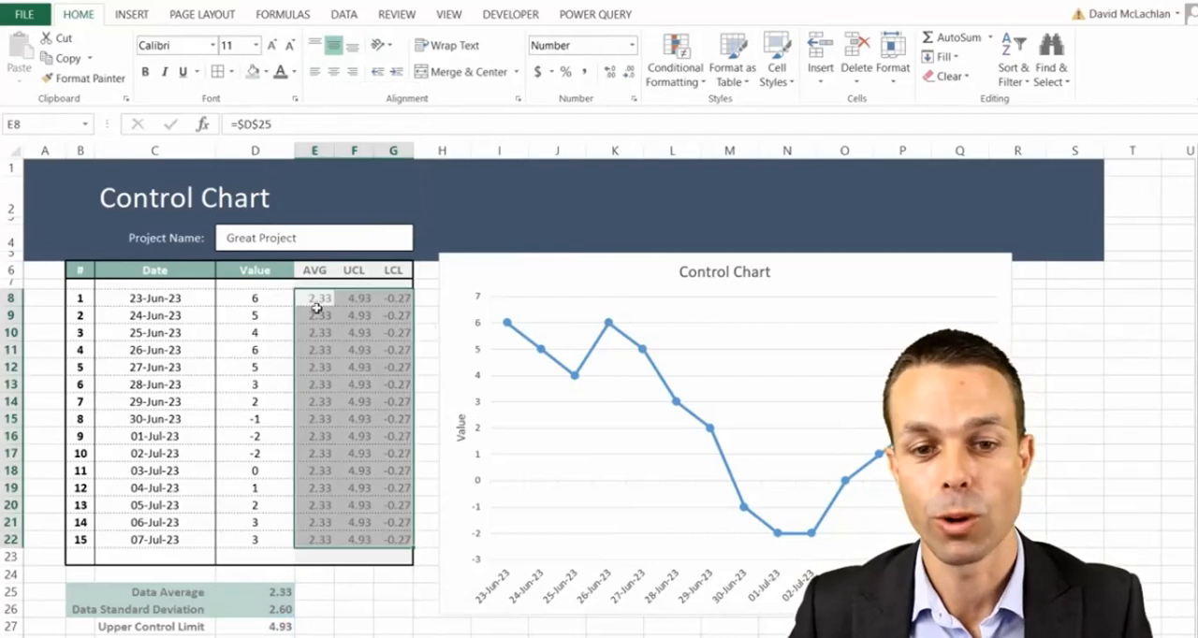
left_click(352, 350)
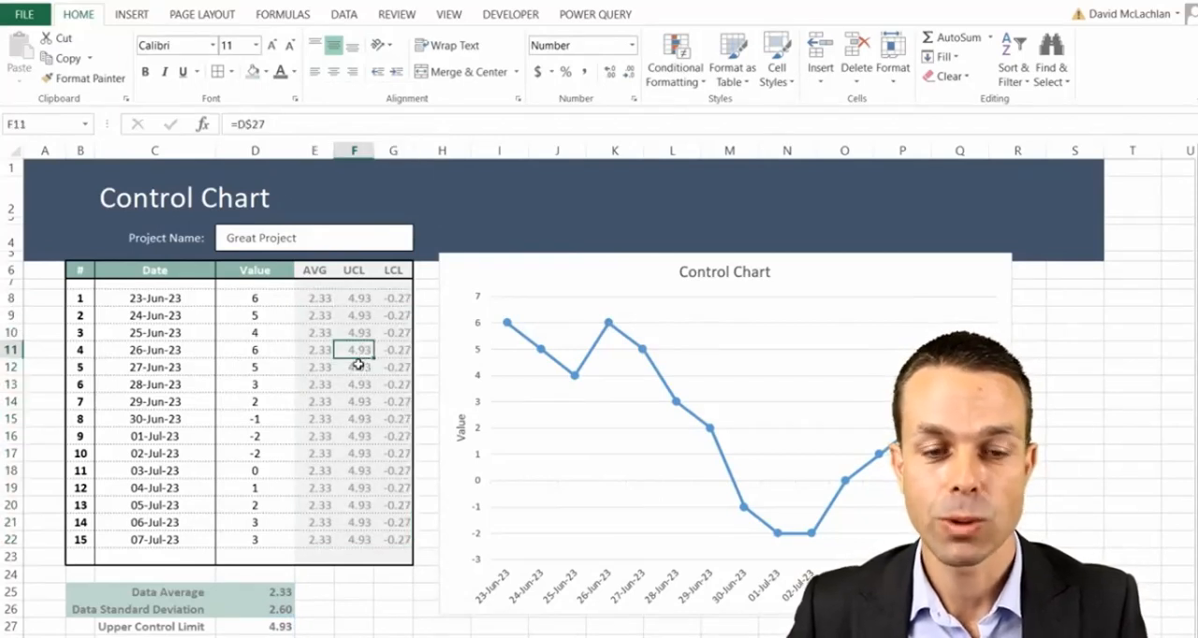
- Extend the chart's data range across columns E to G so the AVG, UCL and LCL series are plotted
left_click(439, 374)
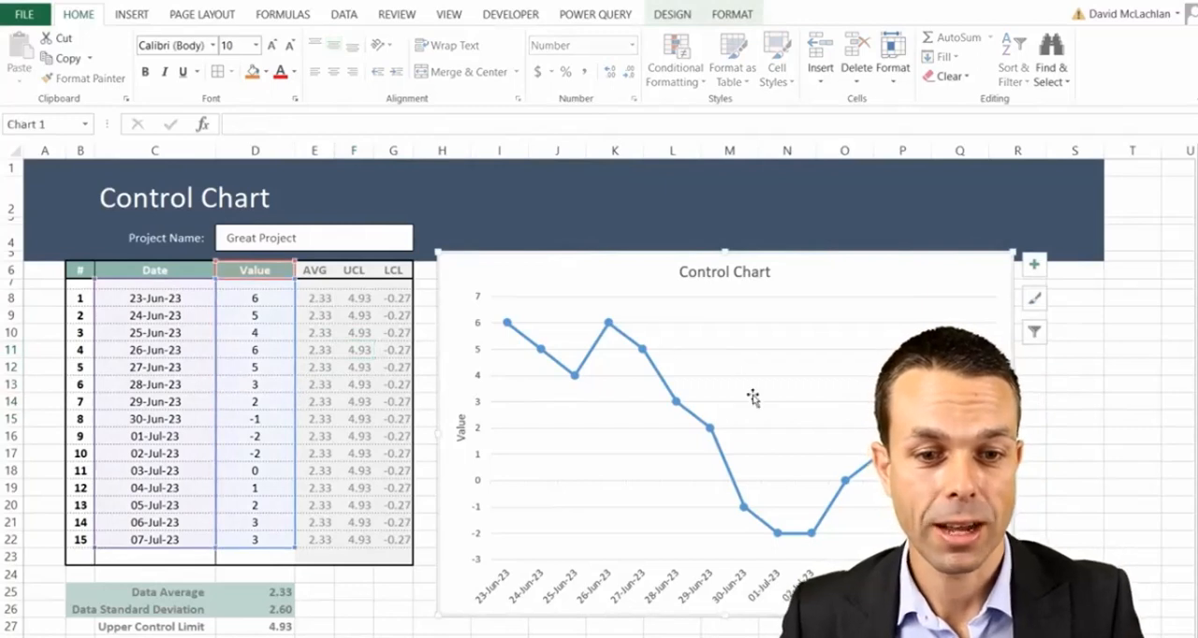
left_click_drag(296, 548, 408, 552)
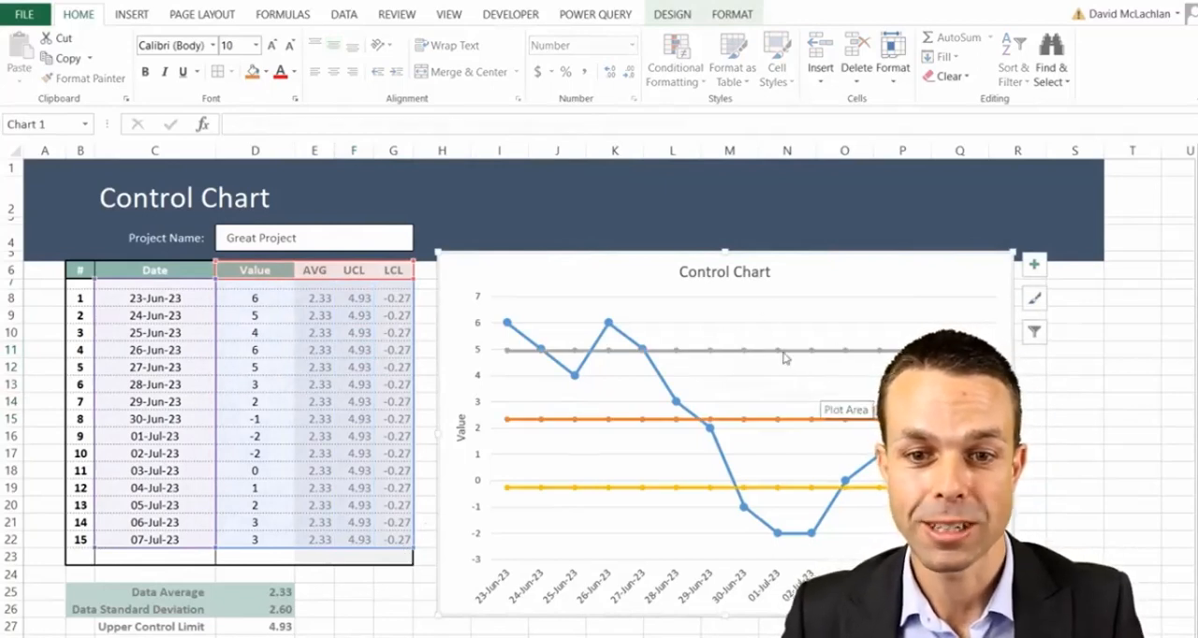
- Format the UCL series as a solid green line with a width of 1 pt
left_click(693, 351)
right_click(694, 353)
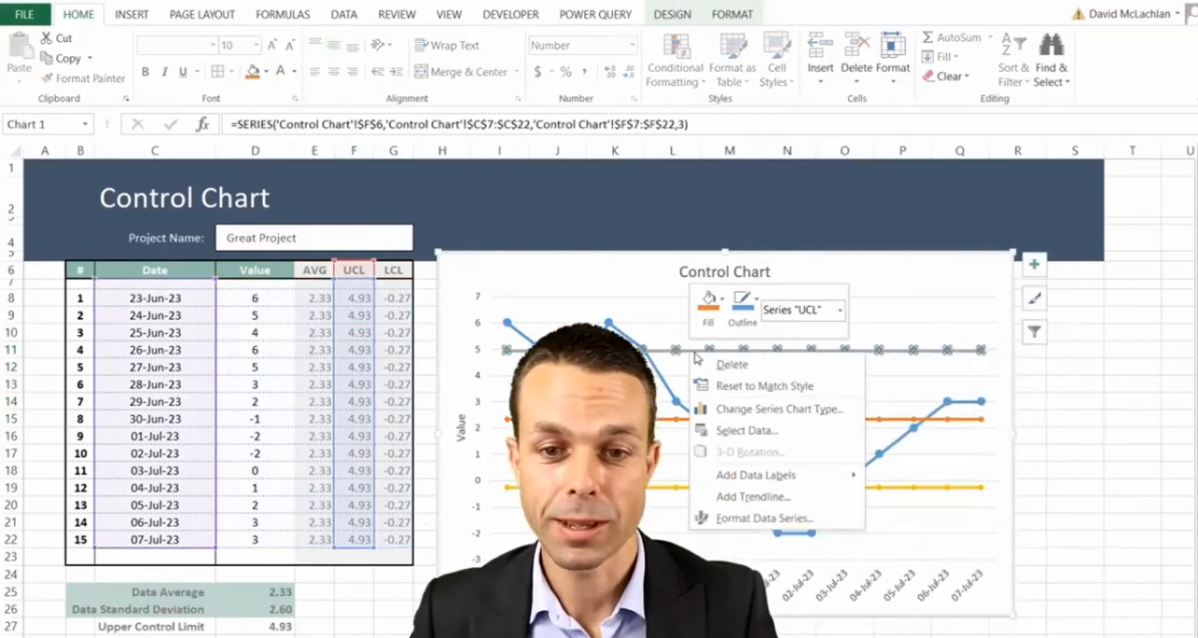
left_click(763, 517)
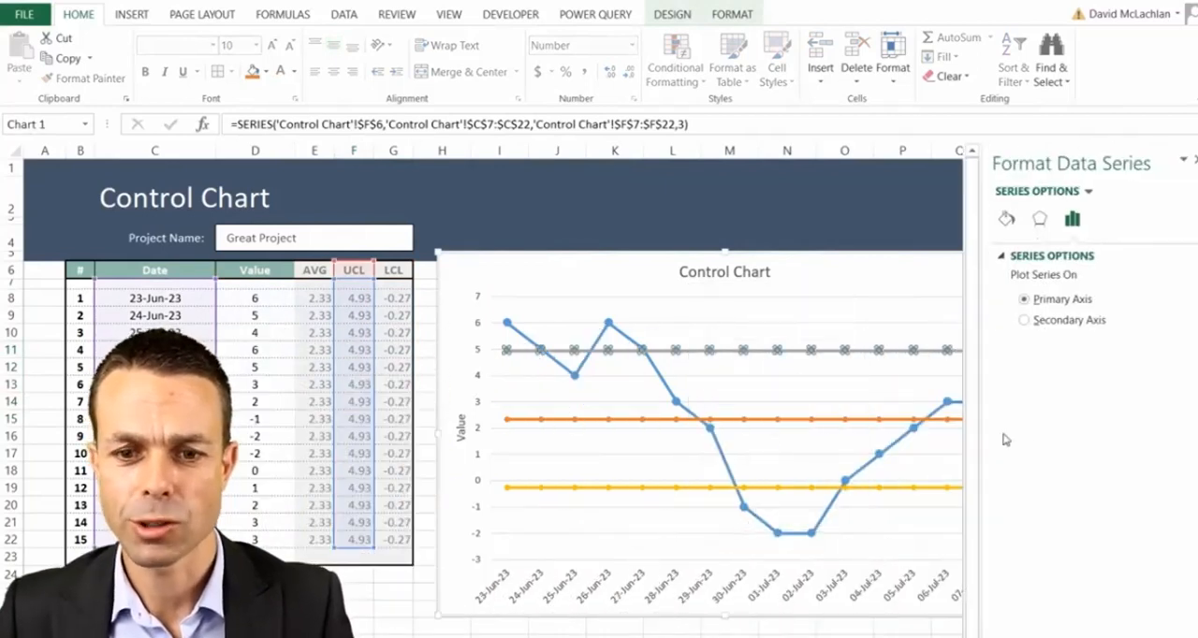
left_click(1003, 222)
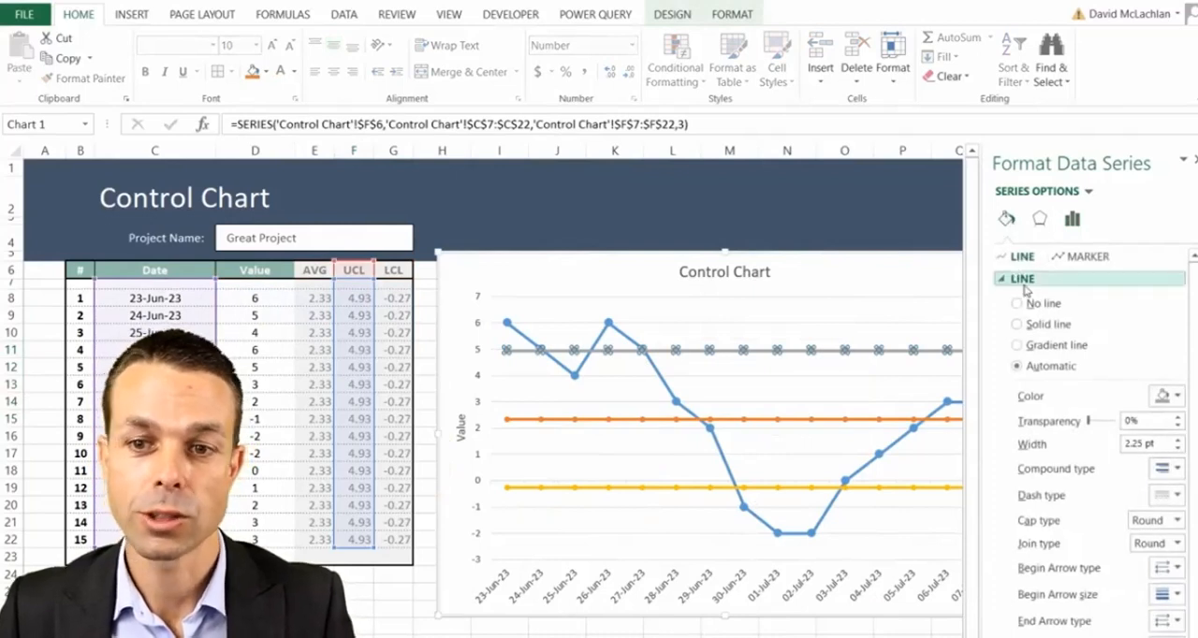
left_click(1177, 449)
left_click(1177, 449)
left_click(1177, 449)
left_click(1177, 449)
left_click(1177, 449)
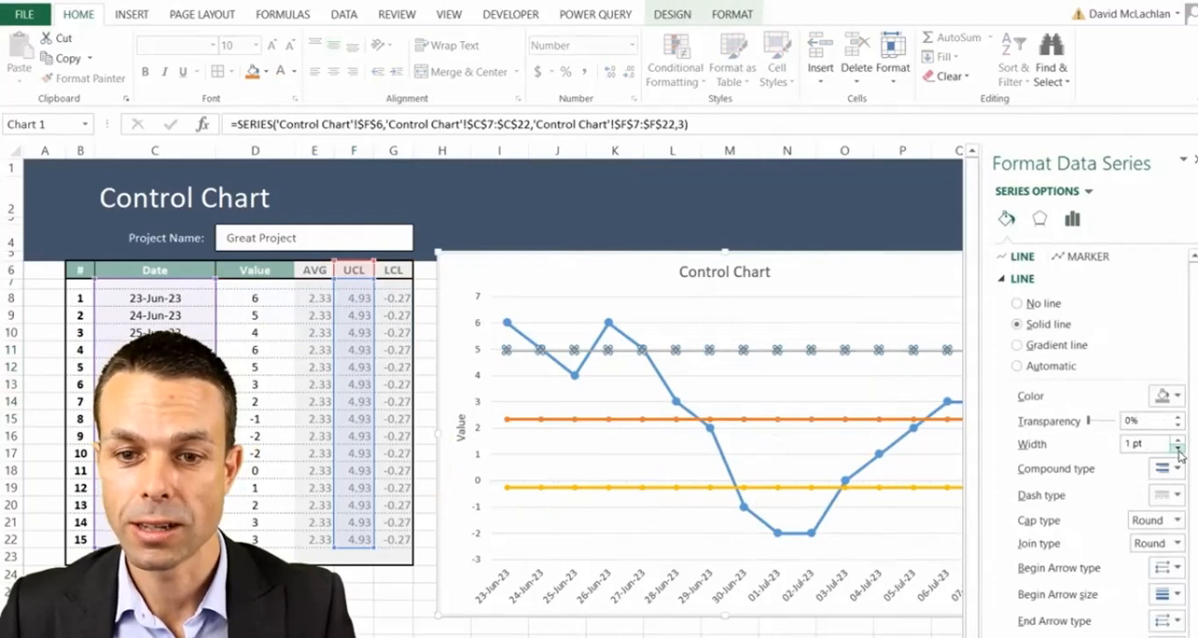
left_click(1176, 397)
left_click(1197, 531)
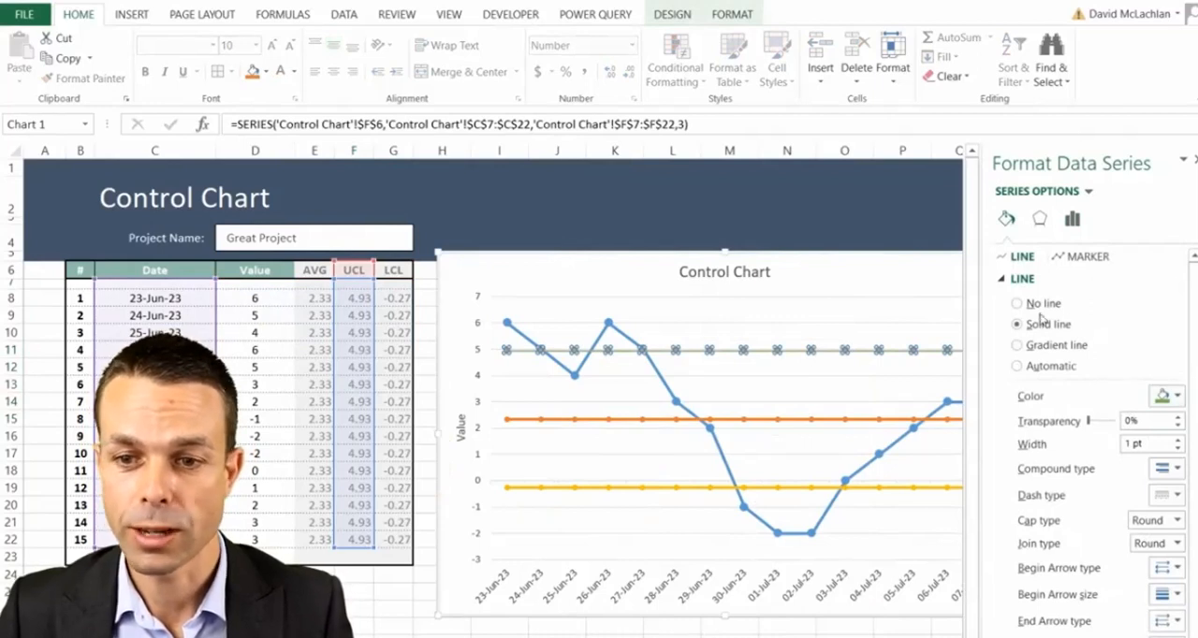
- Set the marker option of the UCL series to None
left_click(1078, 258)
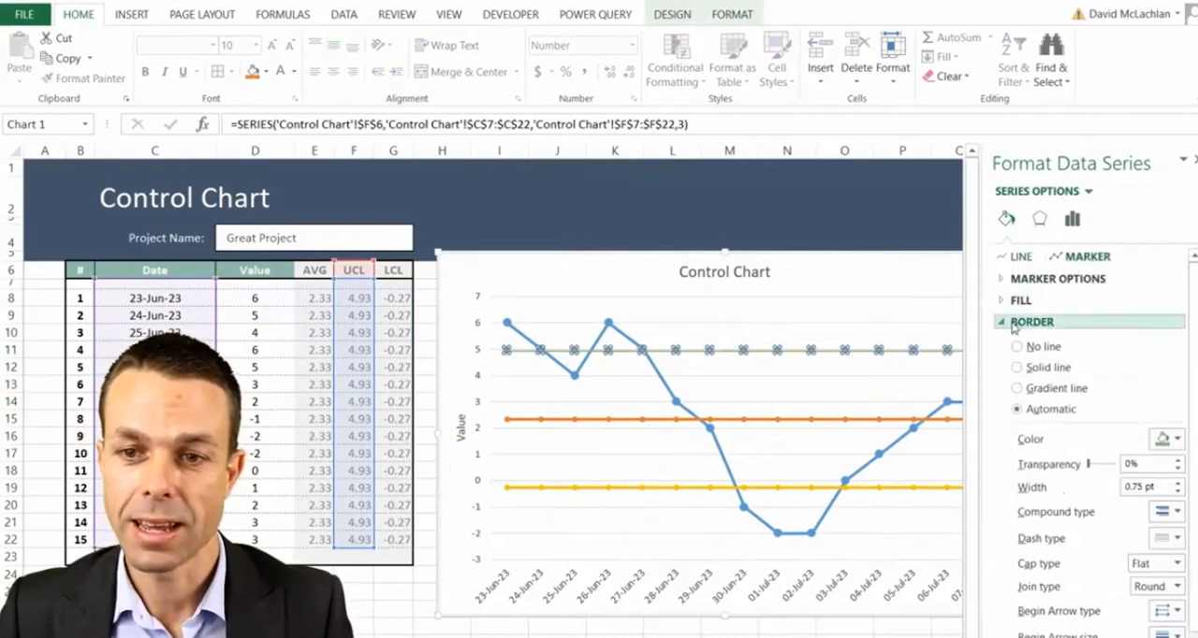
left_click(999, 280)
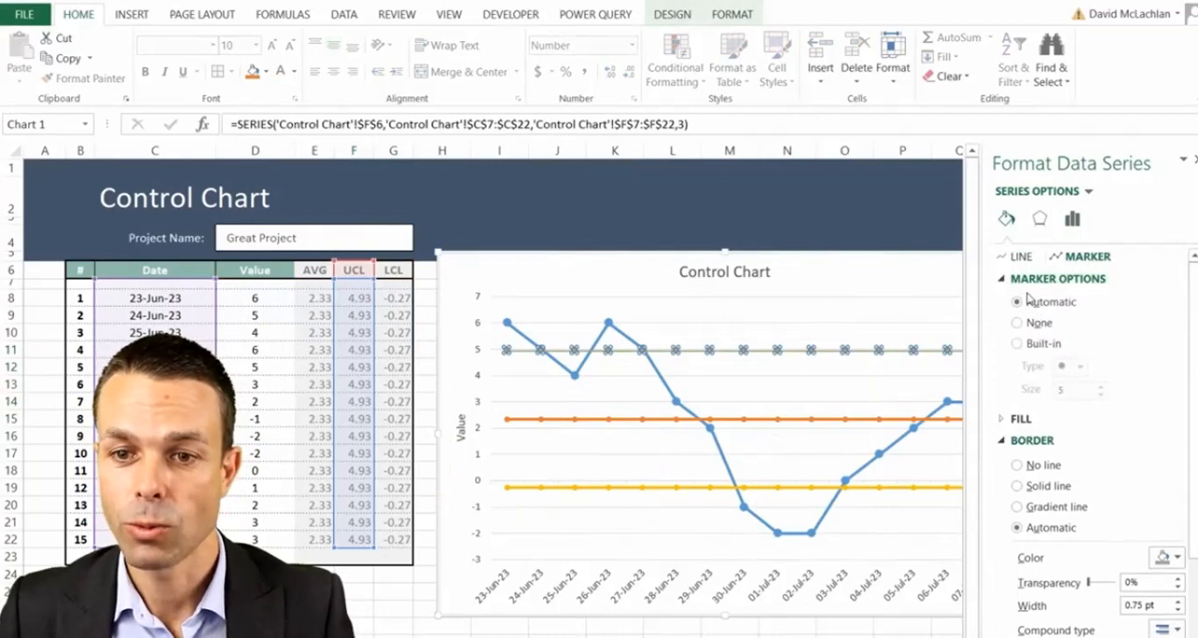
left_click(1017, 324)
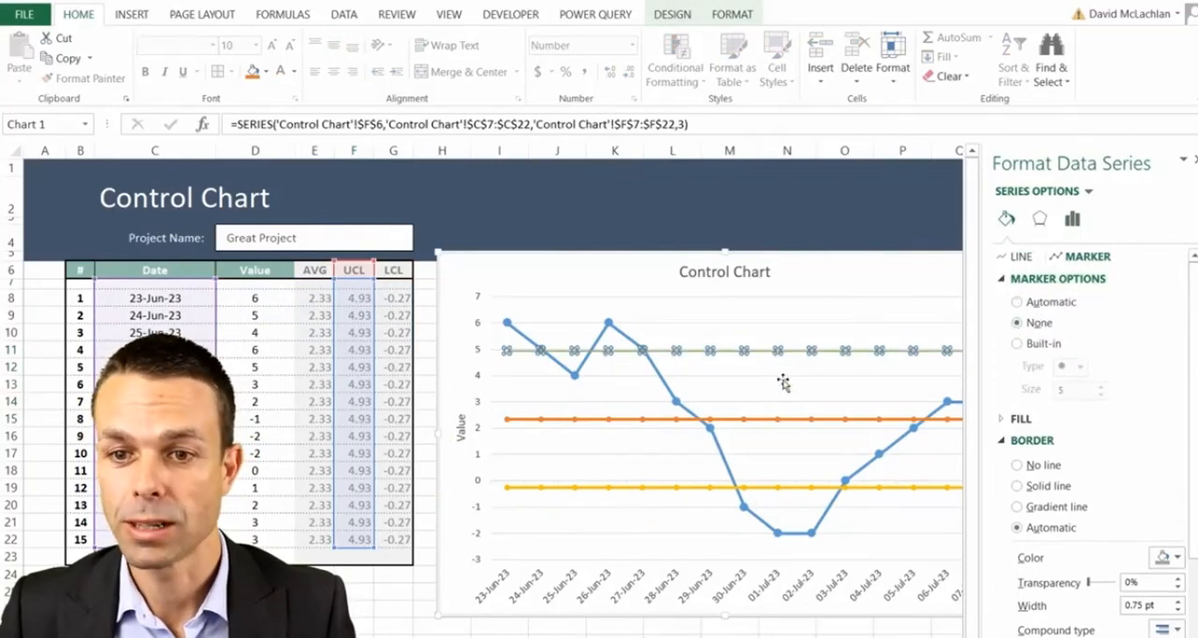
left_click(860, 355)
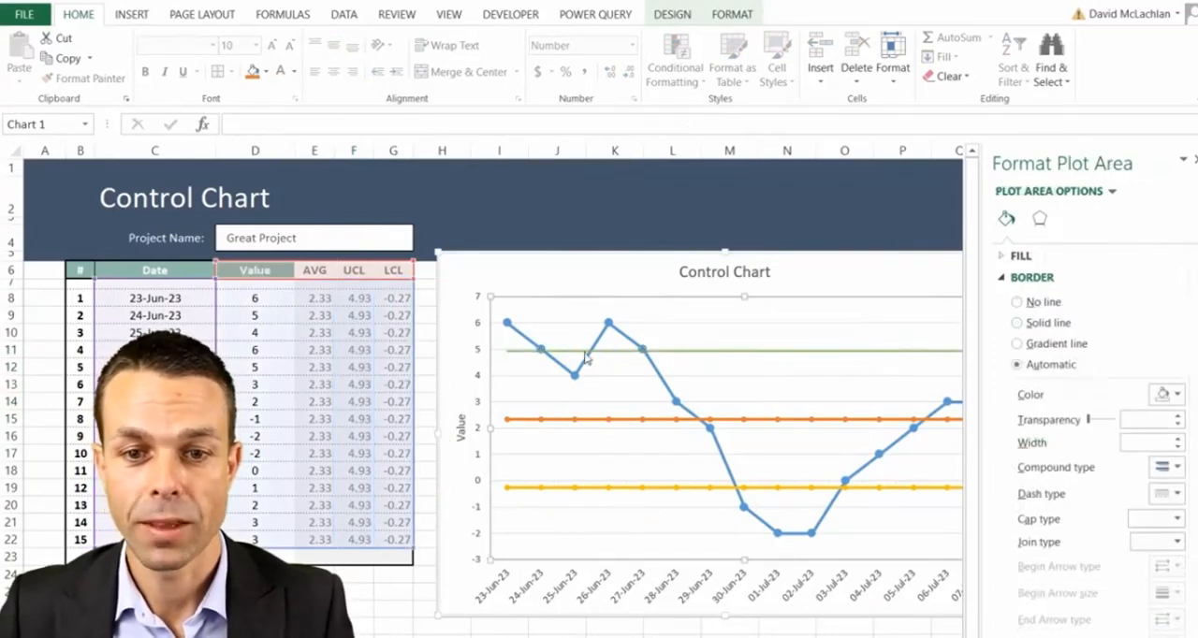
mouse_move(682, 356)
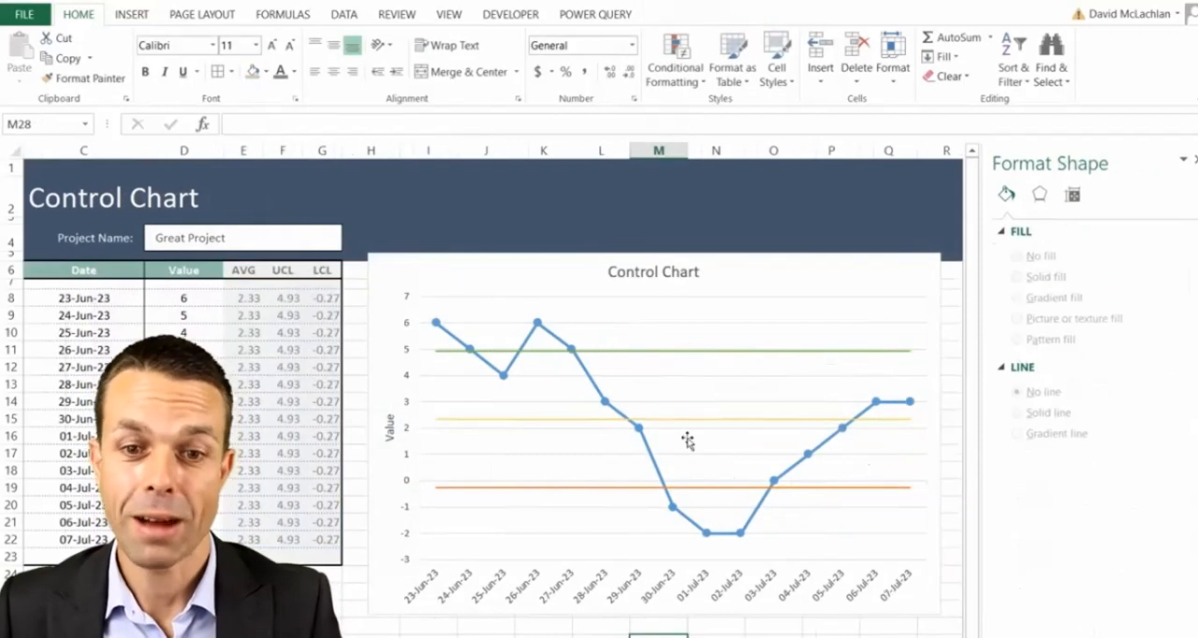
left_click(686, 350)
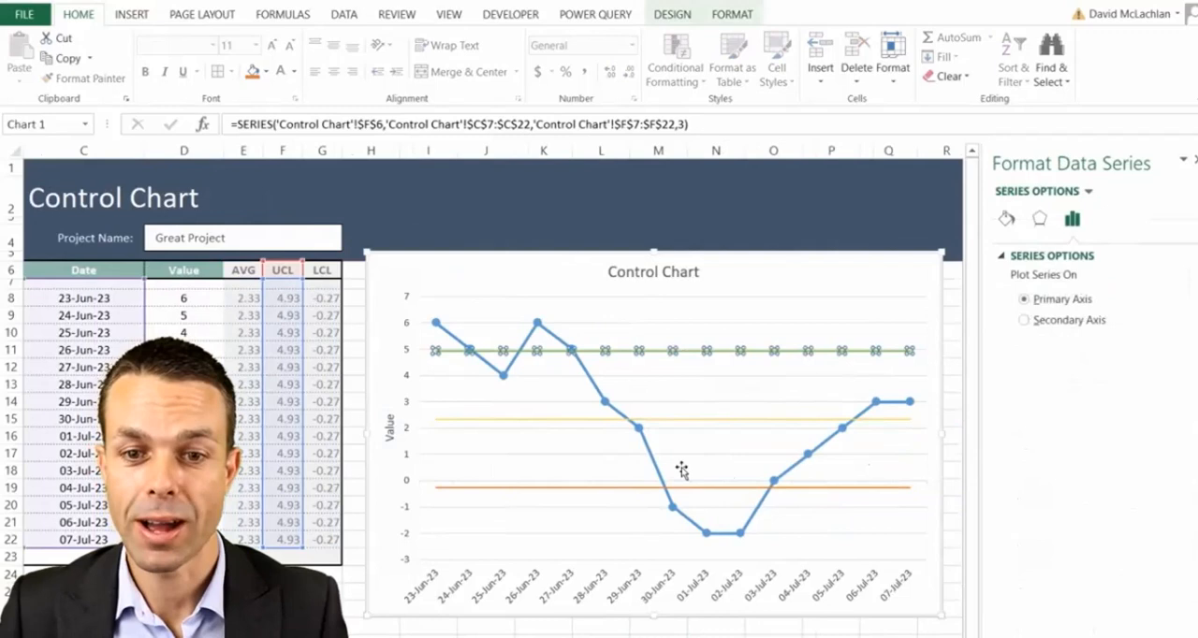
left_click(649, 483)
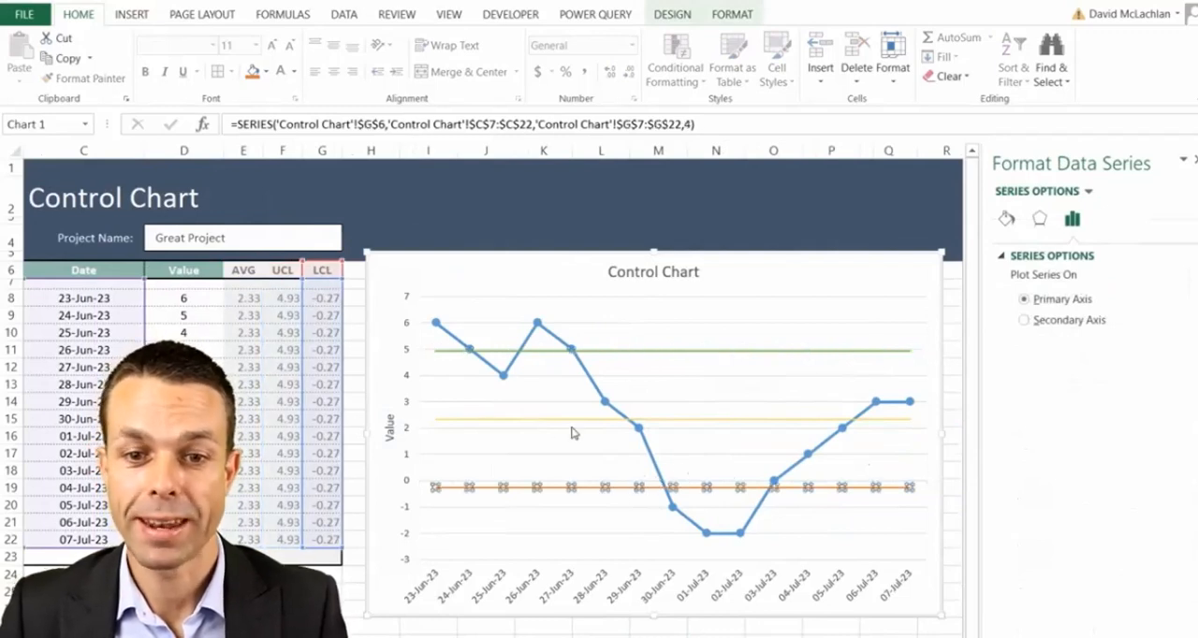
left_click(547, 397)
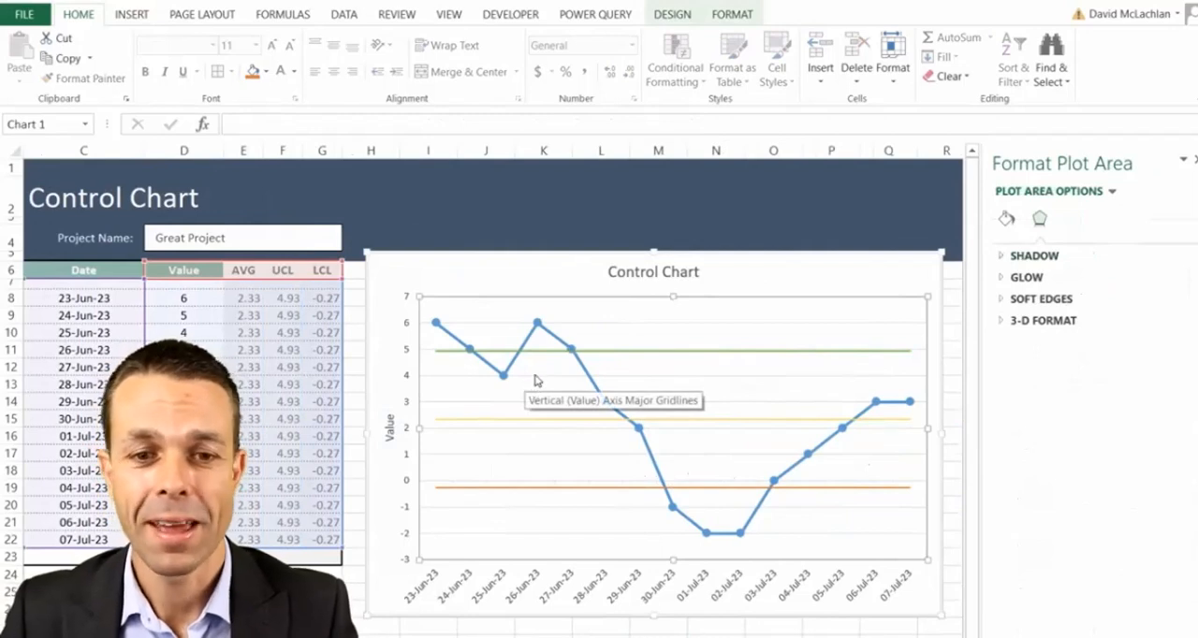
left_click(637, 351)
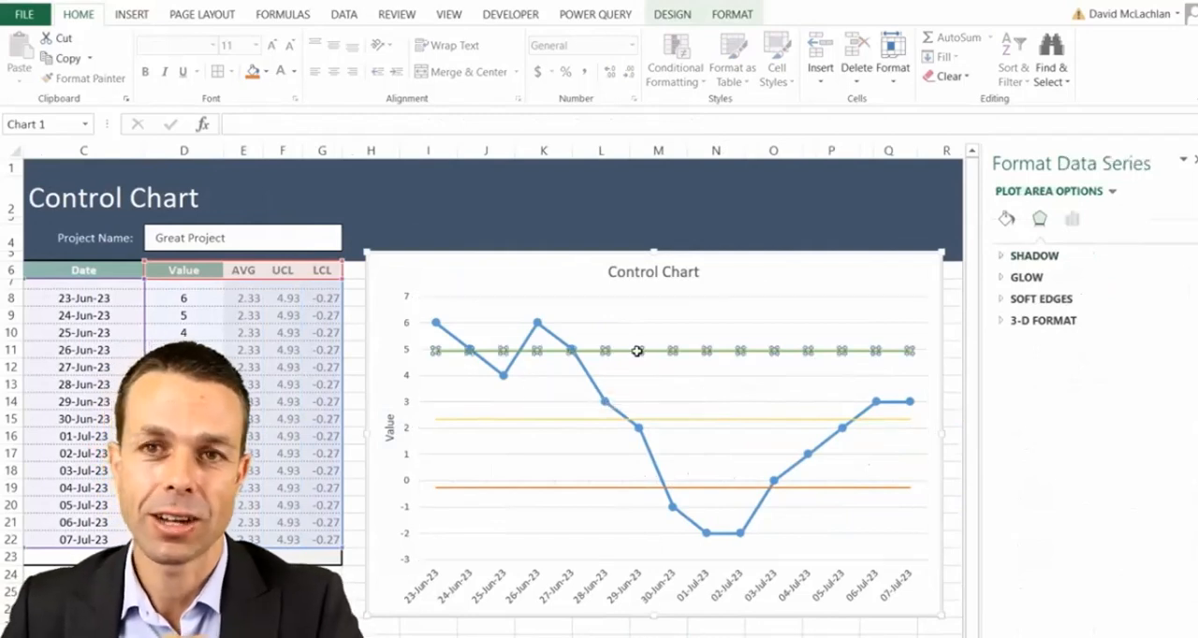
left_click(634, 325)
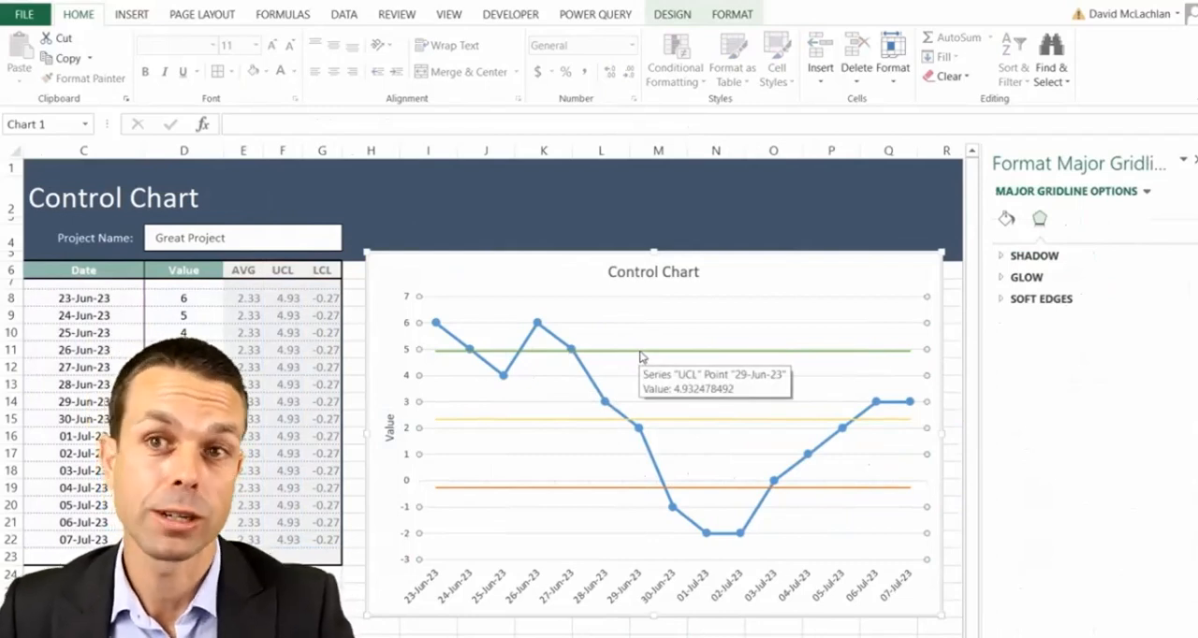
- Add a data label to only the first point of the UCL line, at 23-Jun-23
left_click(444, 355)
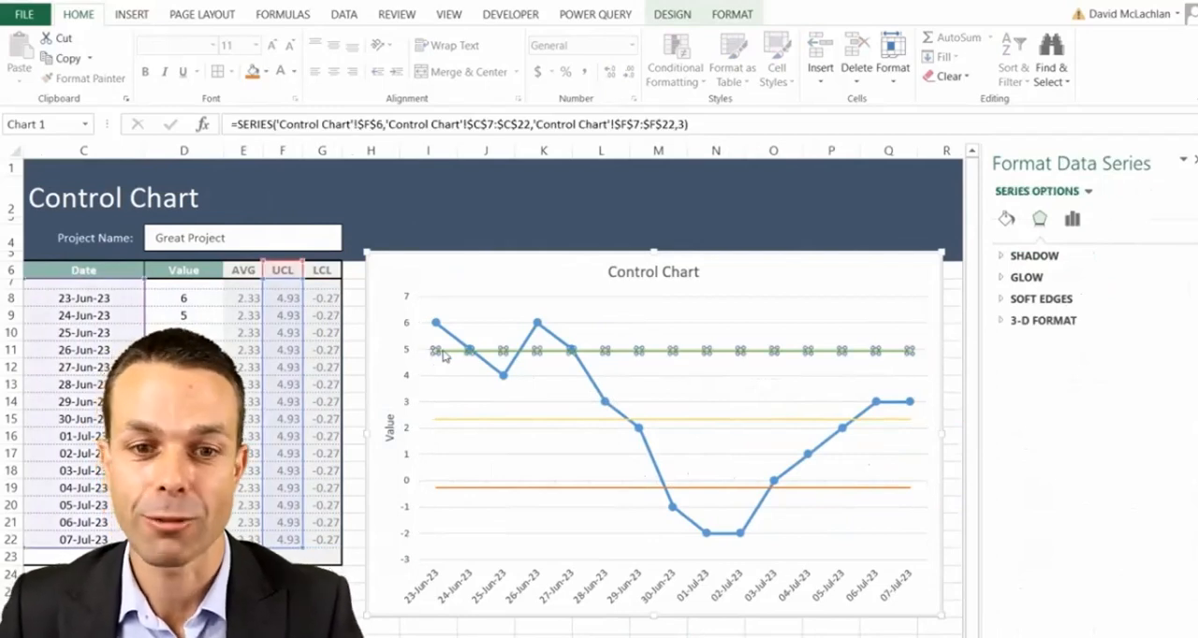
left_click(436, 350)
right_click(436, 350)
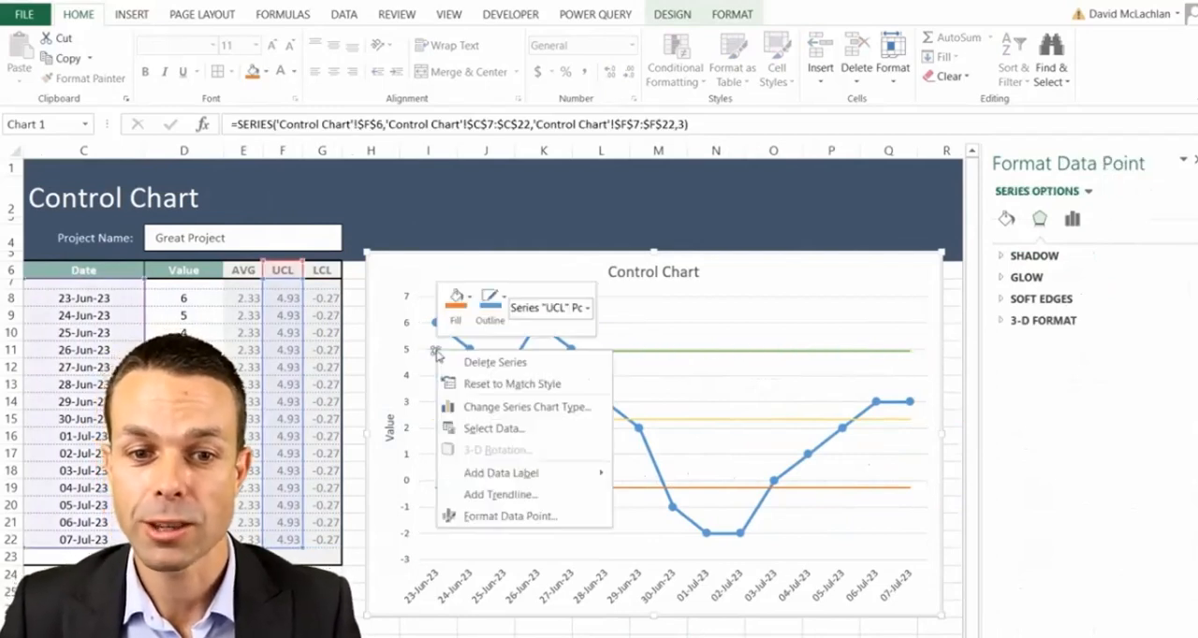
mouse_move(542, 477)
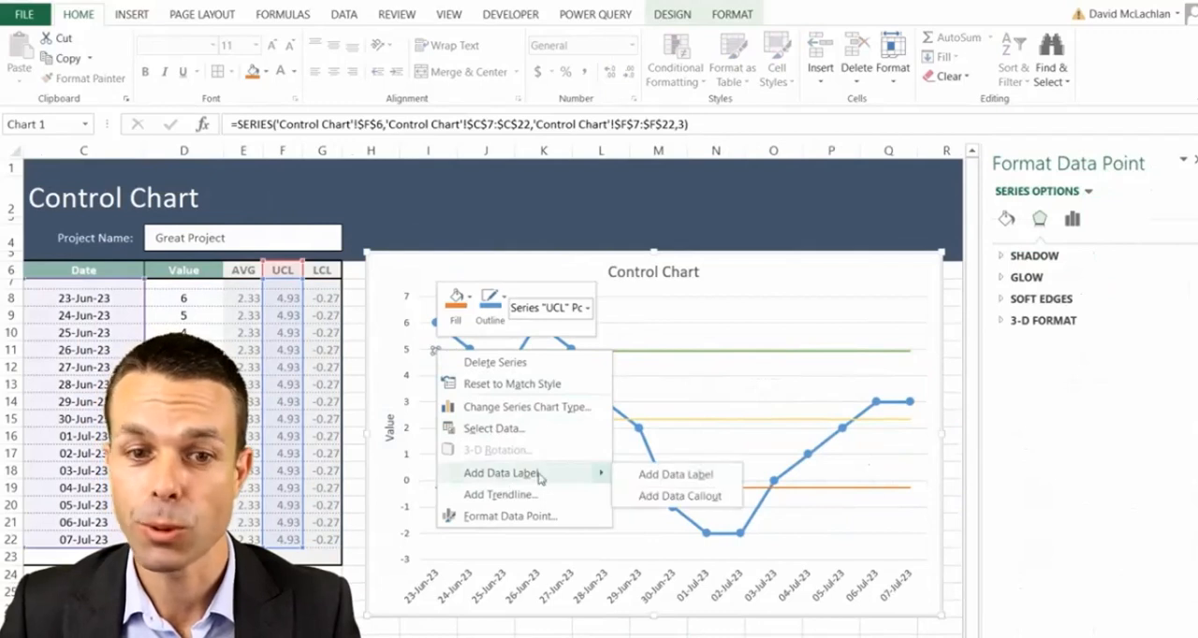
left_click(668, 477)
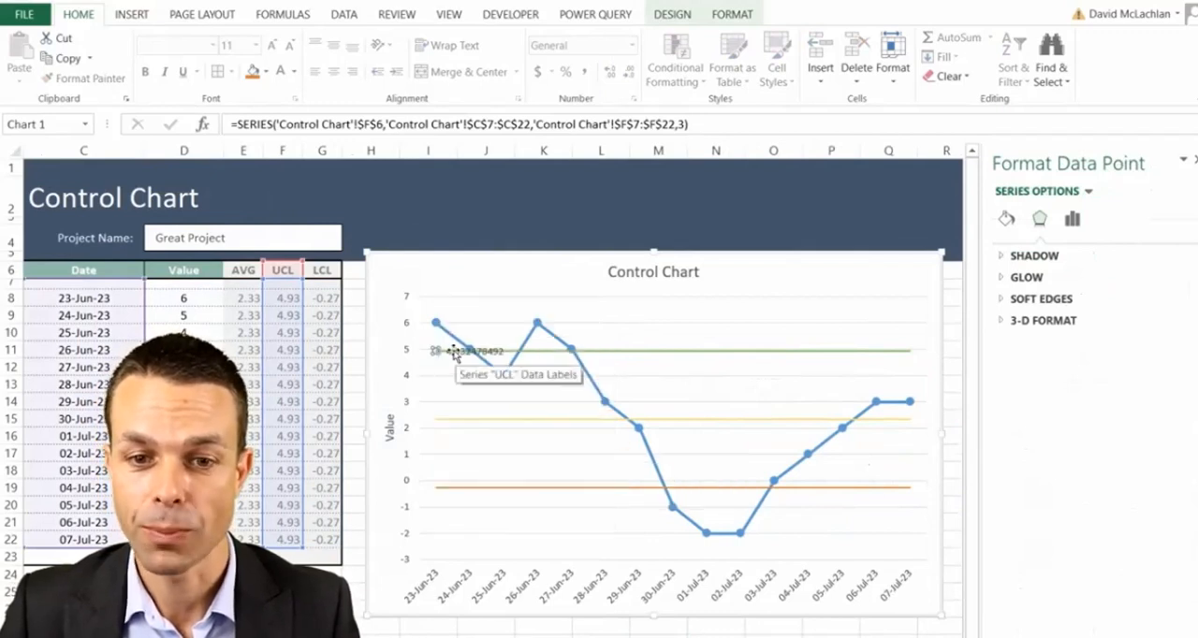
- Make the UCL data label take its text from the Upper Control Limit name in cell C27
left_click(453, 351)
right_click(460, 349)
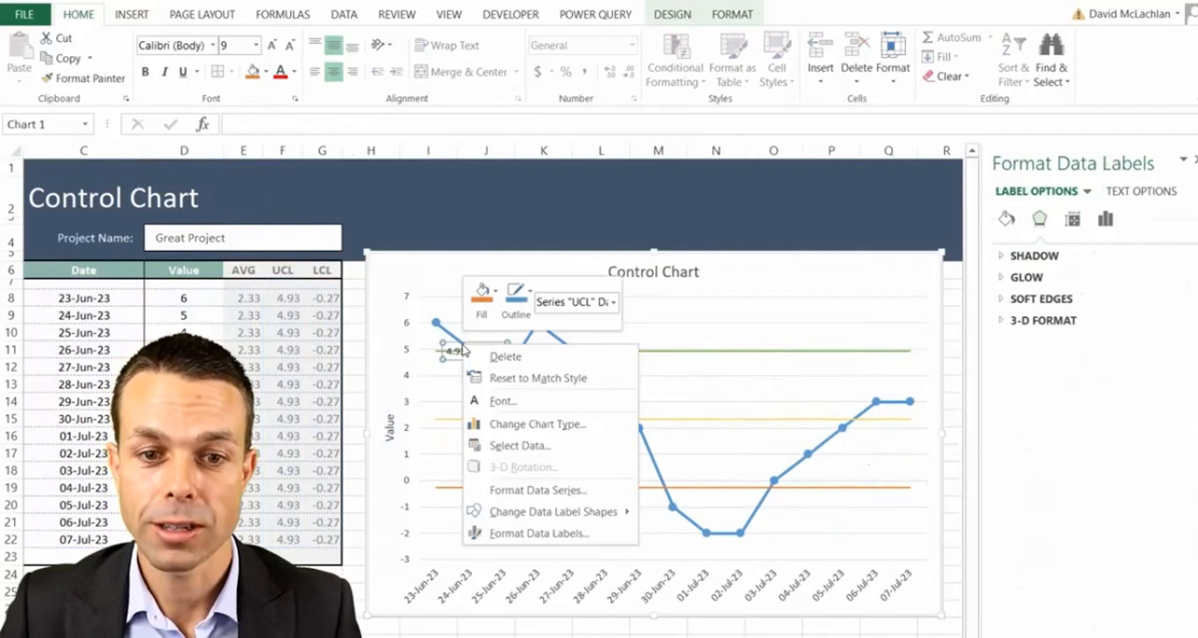
left_click(537, 532)
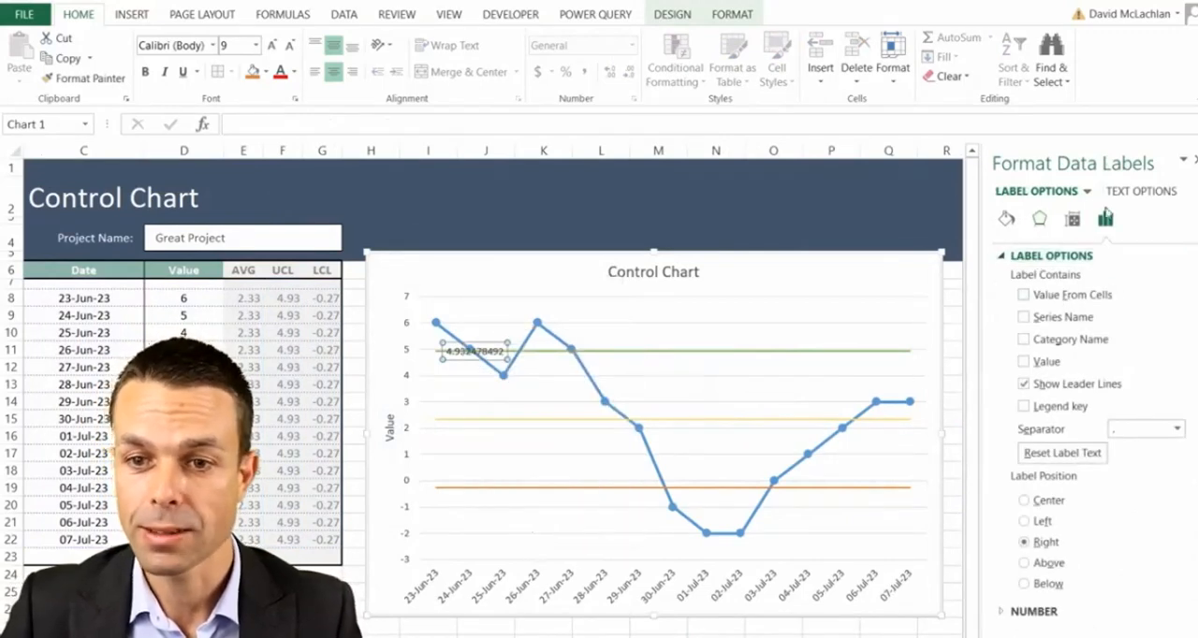
left_click(1024, 296)
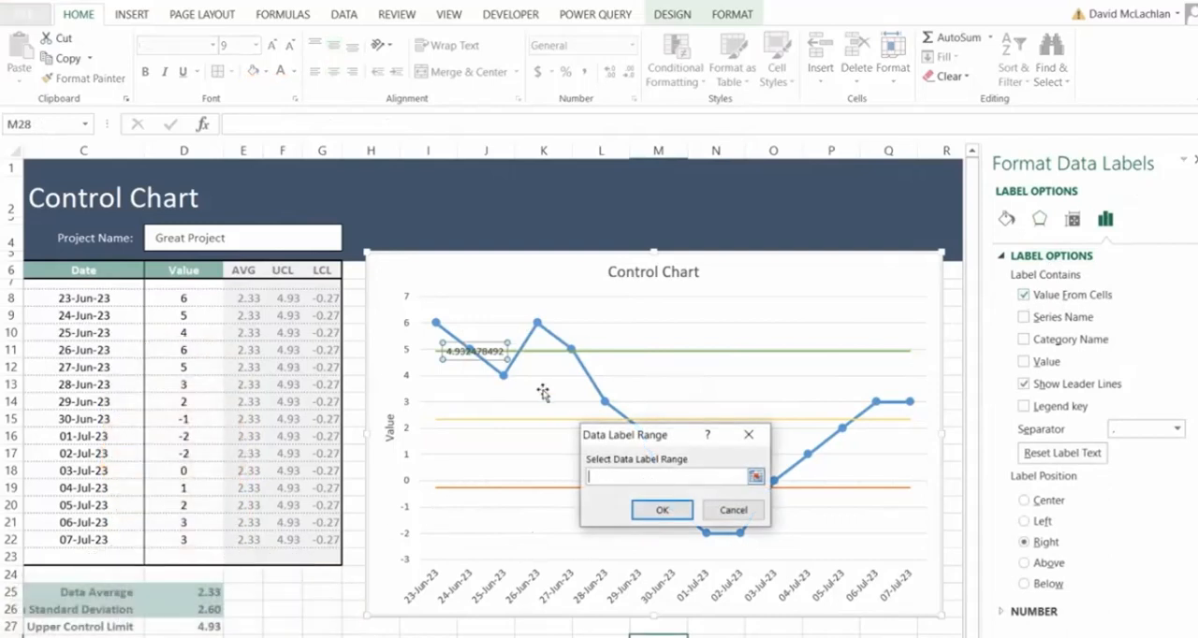
left_click(87, 628)
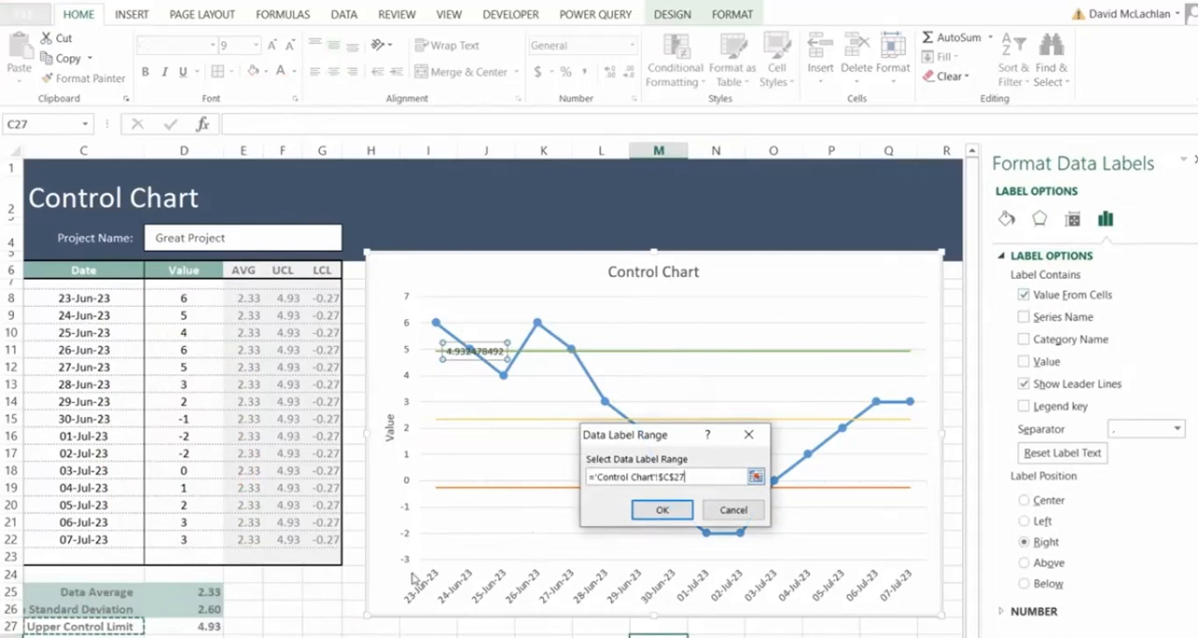
left_click(662, 510)
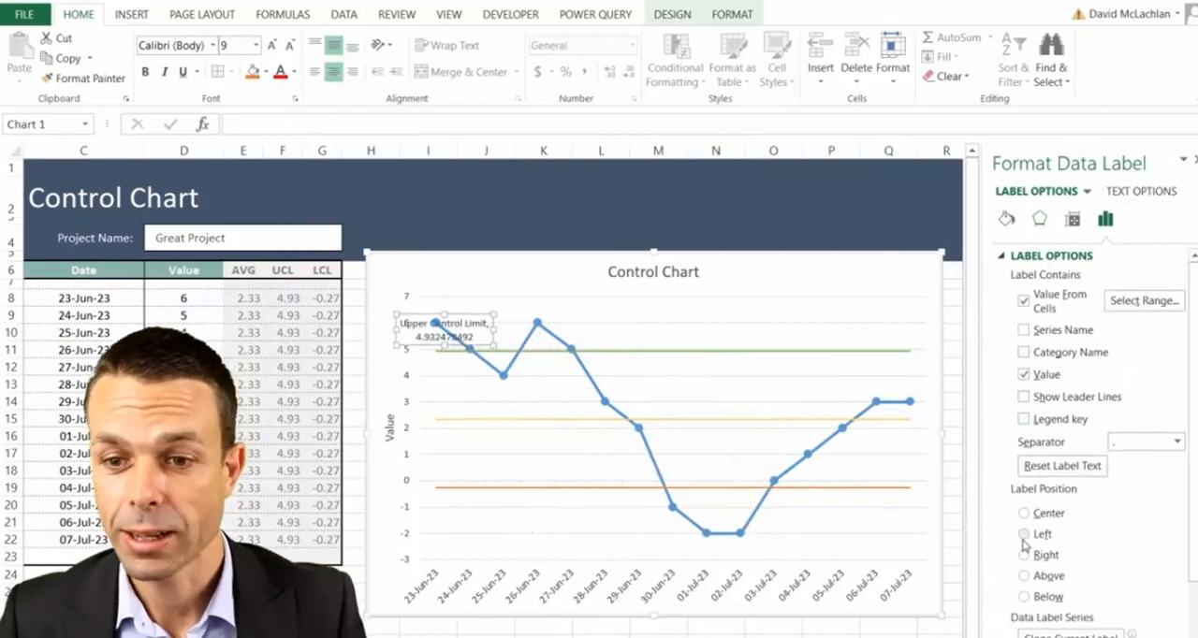
- Position the Upper Control Limit label above its point and remove the numeric value from it
left_click(1024, 575)
scroll(1054, 618, "down", 3)
scroll(1055, 624, "up", 3)
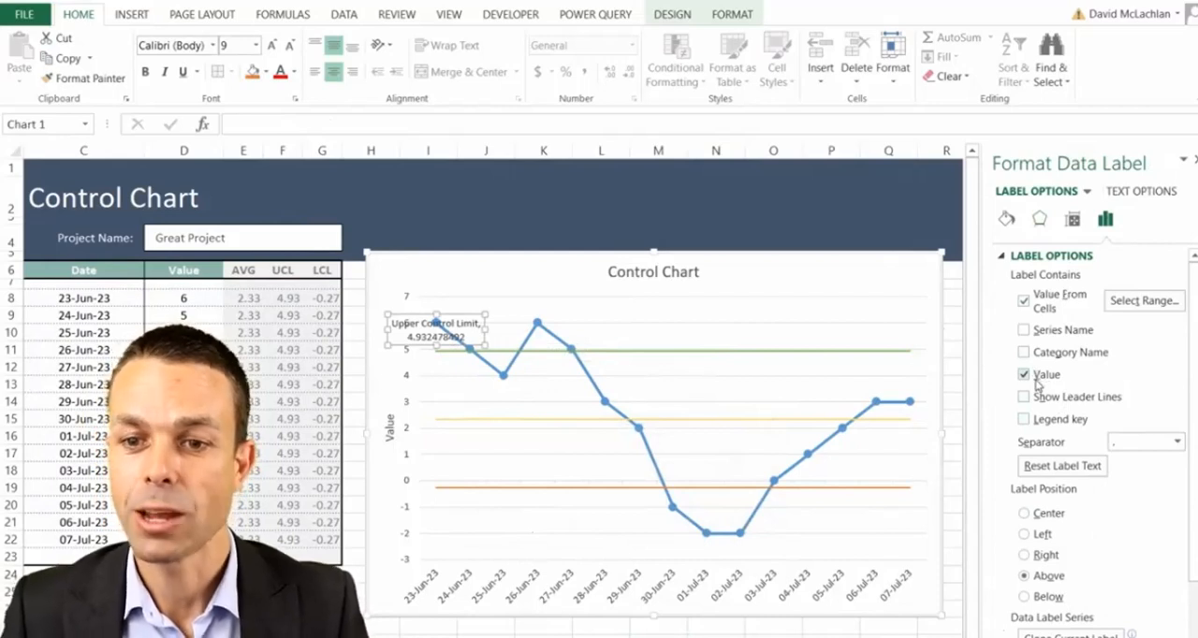
left_click(1023, 375)
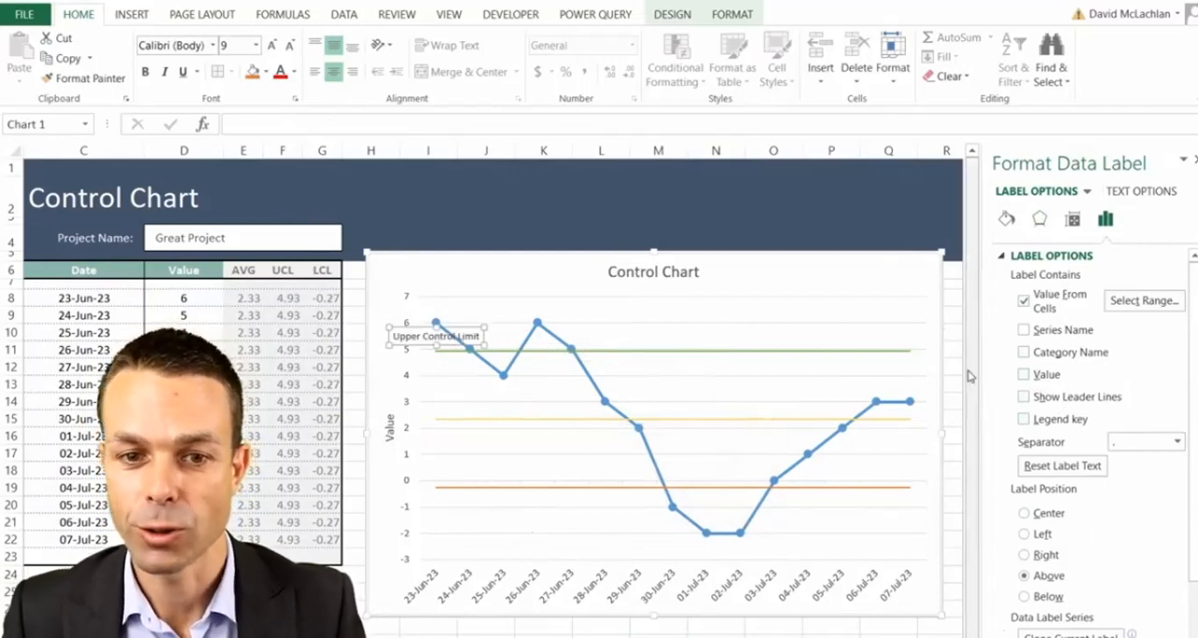
- Add a data label to only the first point of the AVG line and select that label
left_click(435, 419)
right_click(435, 419)
key("Escape")
left_click(465, 421)
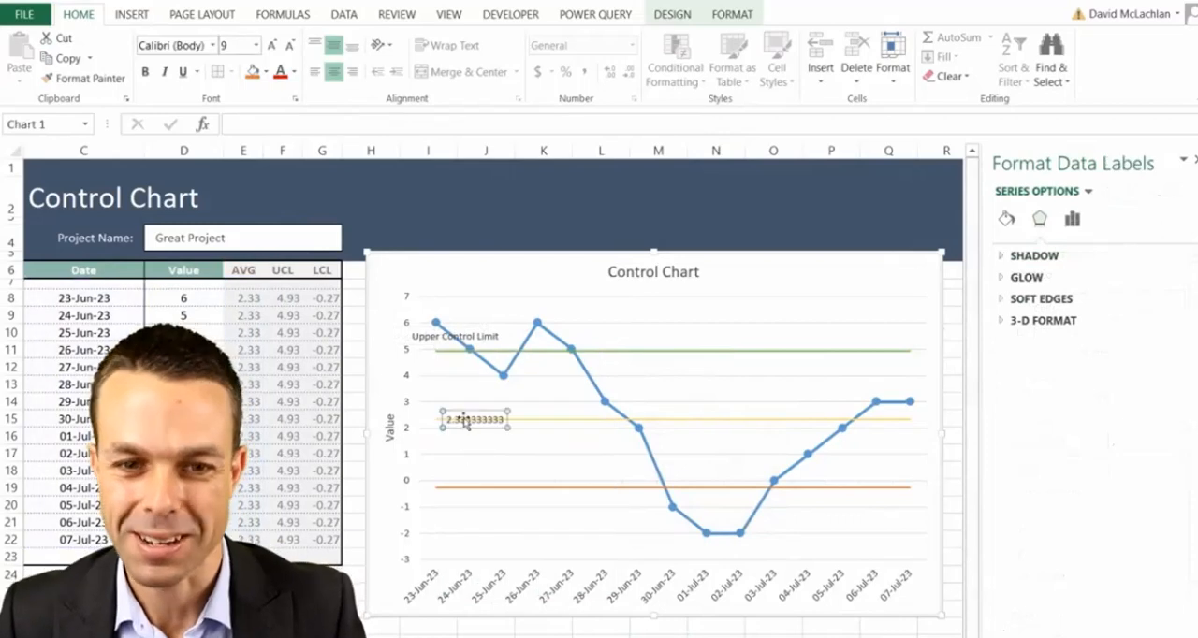
- Turn off leader lines for the AVG data label and take its text from the Data Average name in C25
right_click(465, 420)
left_click(535, 597)
left_click(1023, 383)
left_click(1023, 295)
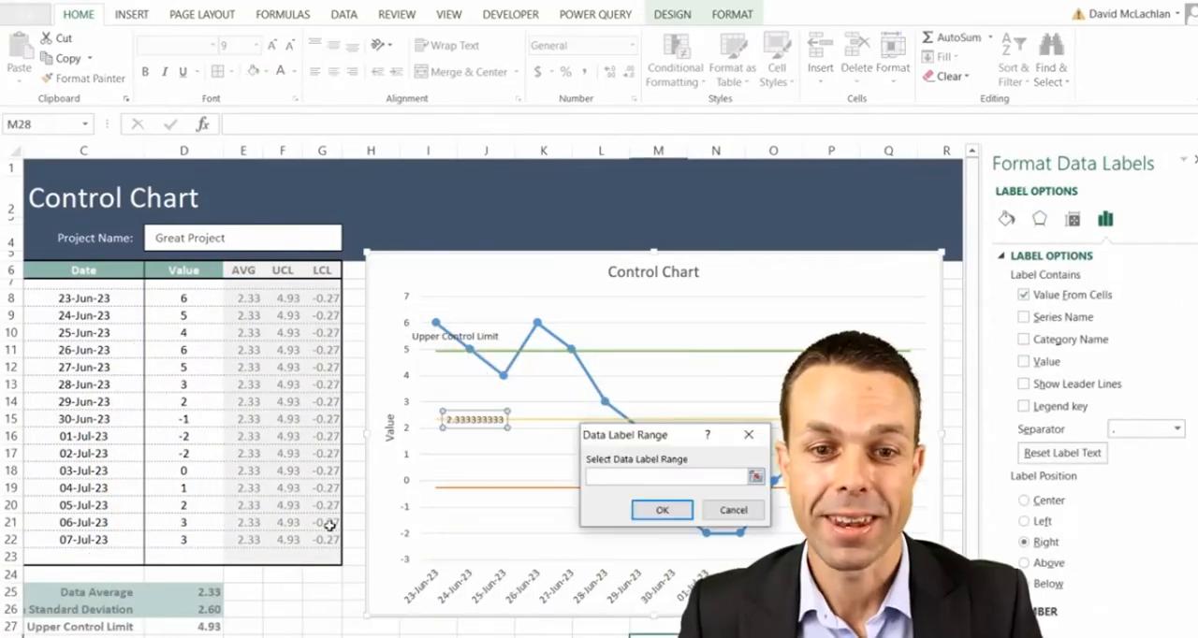
left_click(117, 592)
left_click(660, 509)
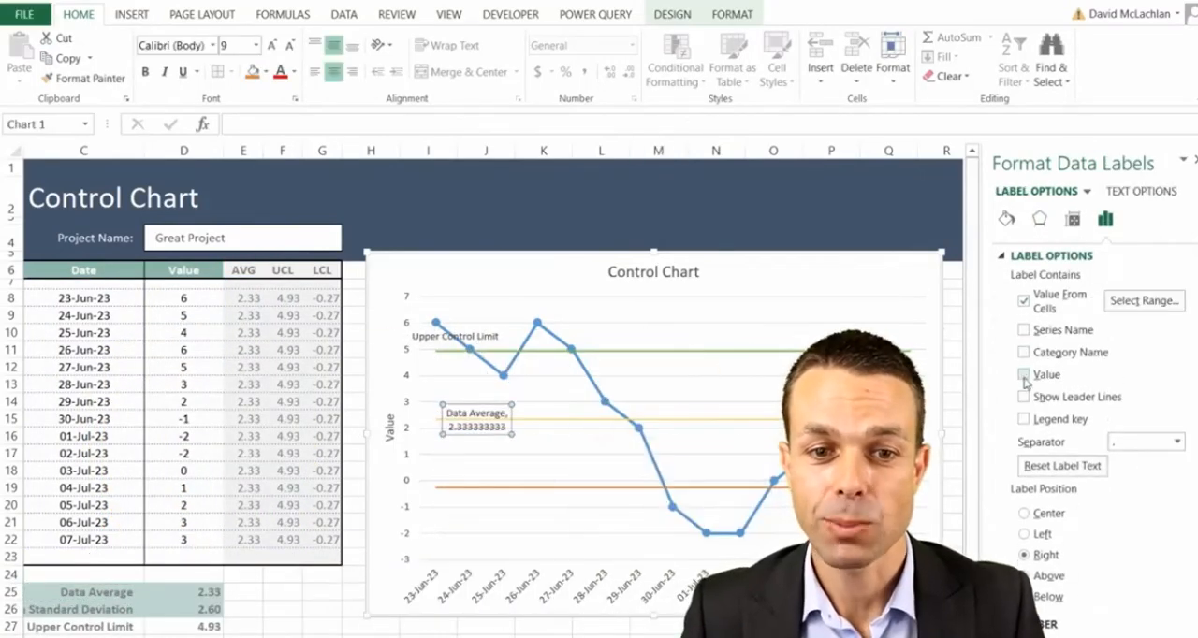
- Leave only the name on the Data Average label above its line and add a data label to the LCL line's first point
left_click(438, 400)
left_click(494, 486)
right_click(435, 487)
left_click(503, 610)
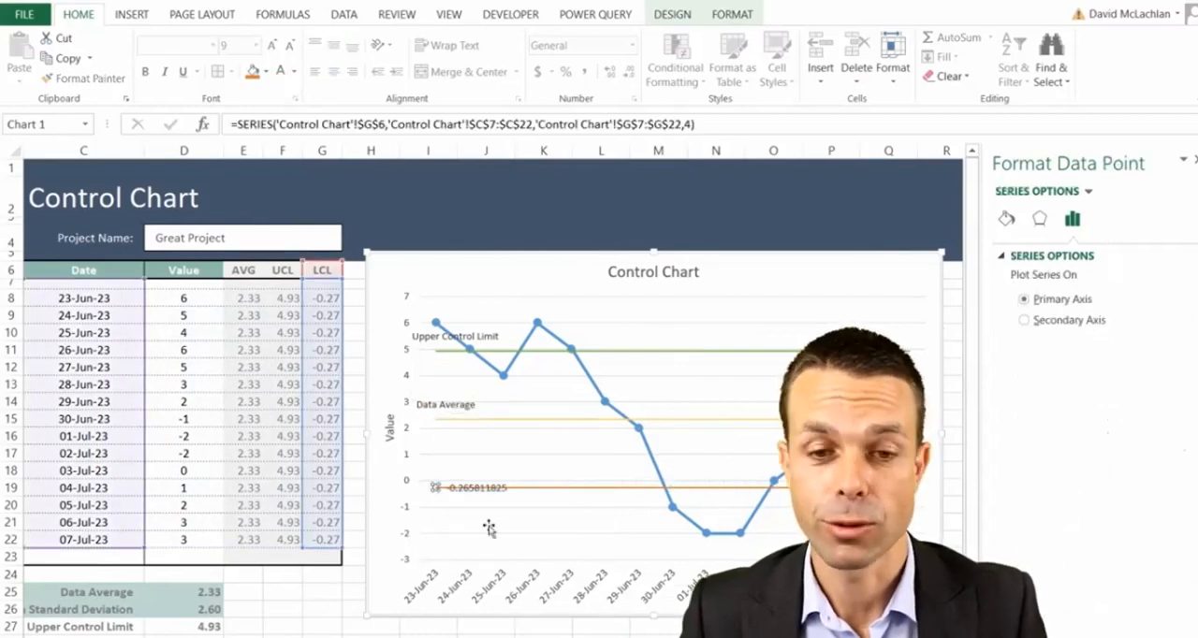
- Make the LCL data label show only the Lower Control Limit name from the sheet, without leader lines, and place it above its point
right_click(473, 482)
left_click(505, 622)
left_click(1023, 296)
left_click(84, 636)
left_click(661, 511)
left_click(1022, 397)
left_click(473, 487)
left_click_drag(472, 487, 435, 473)
- Delete the Data Average label and make the Upper Control Limit and Lower Control Limit labels bold
left_click(435, 403)
key("Delete")
left_click(436, 336)
left_click(145, 71)
left_click(294, 71)
left_click(304, 144)
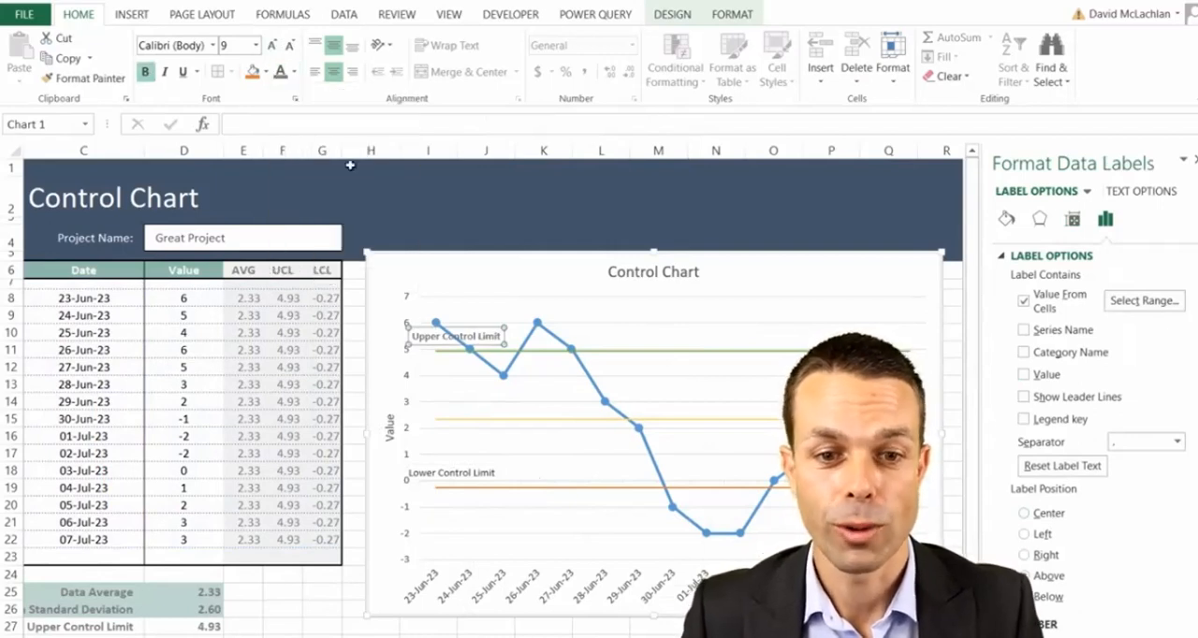
left_click(459, 470)
left_click(458, 471)
left_click(145, 71)
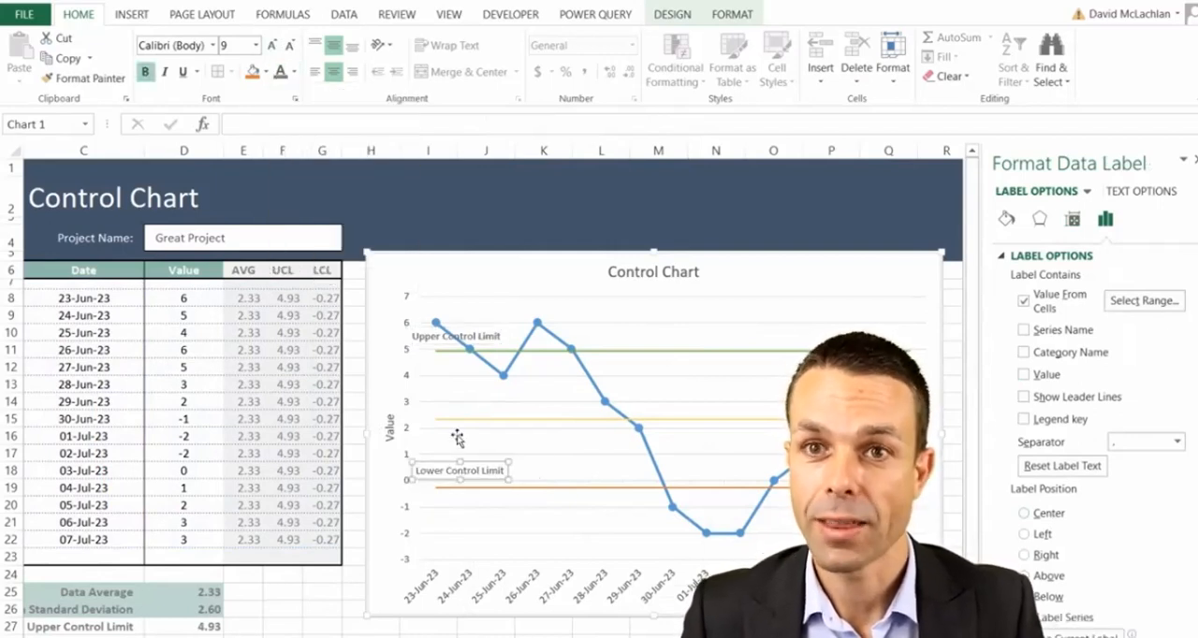
- Position the Lower Control Limit label below its point and shift it slightly right, just under the start of the line
left_click(1194, 160)
scroll(1066, 430, "up", 1)
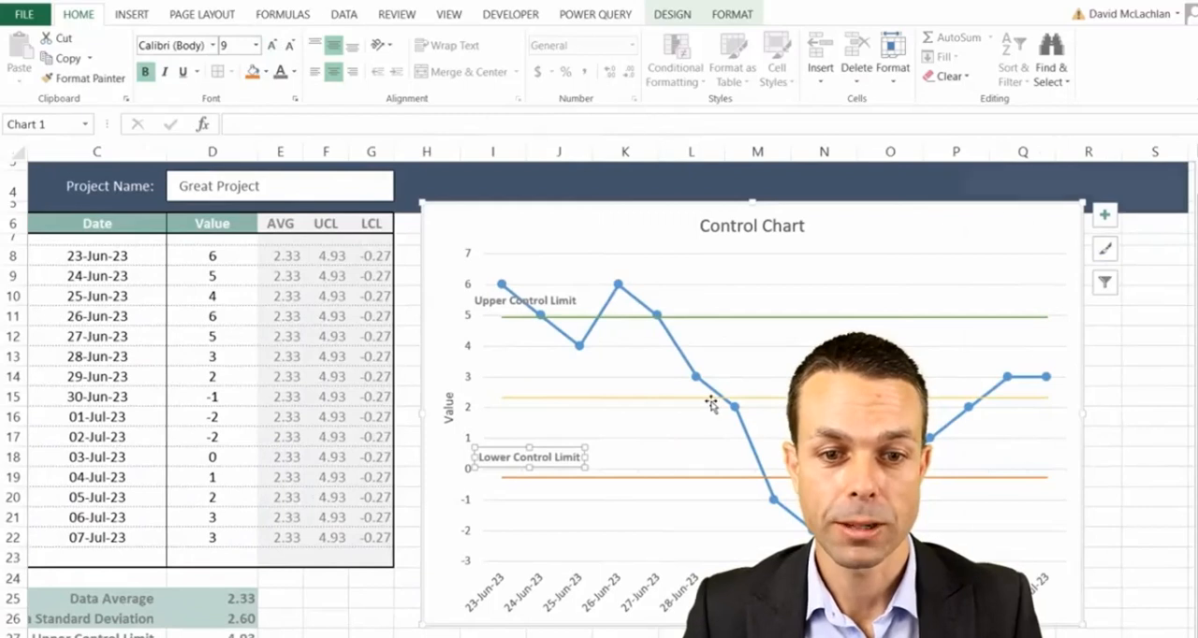
key("ctrl+1")
left_click(1027, 597)
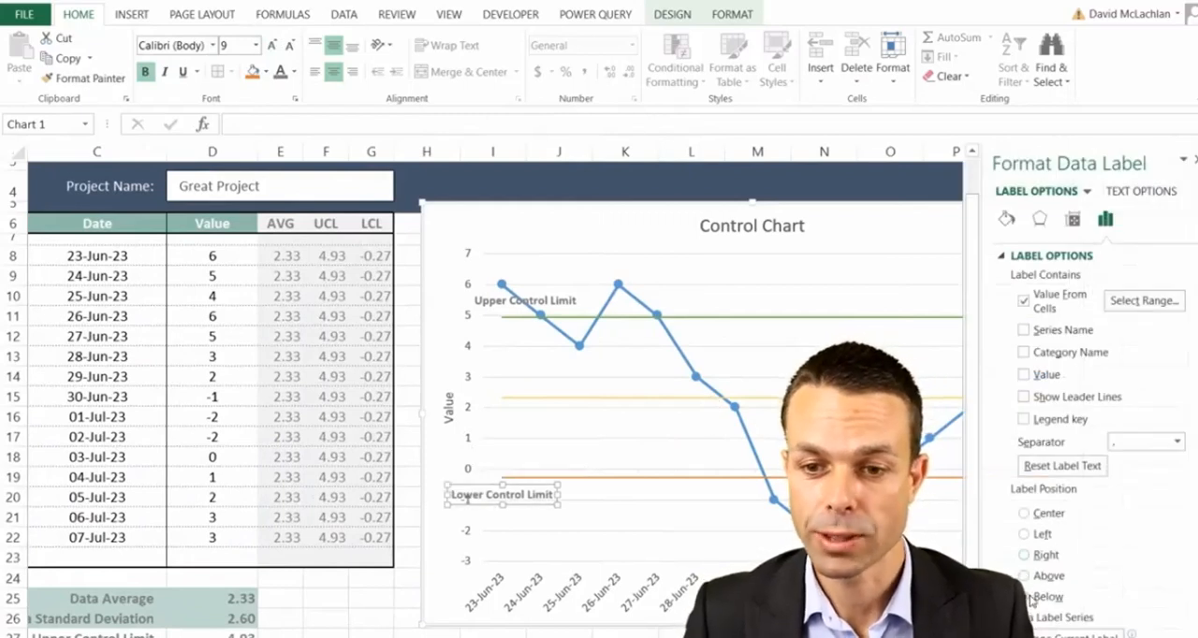
left_click_drag(521, 483, 549, 482)
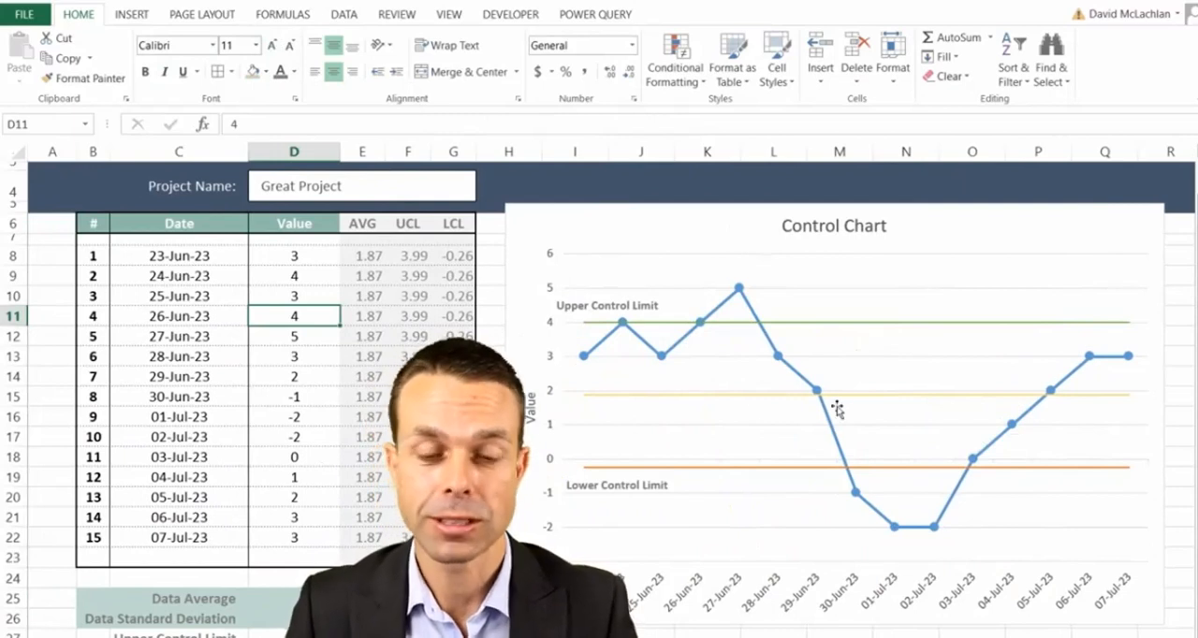
- Test the chart with new data by setting the 27-Jun-23 value to 9 and the 26-Jun-23 value to 7
left_click(308, 335)
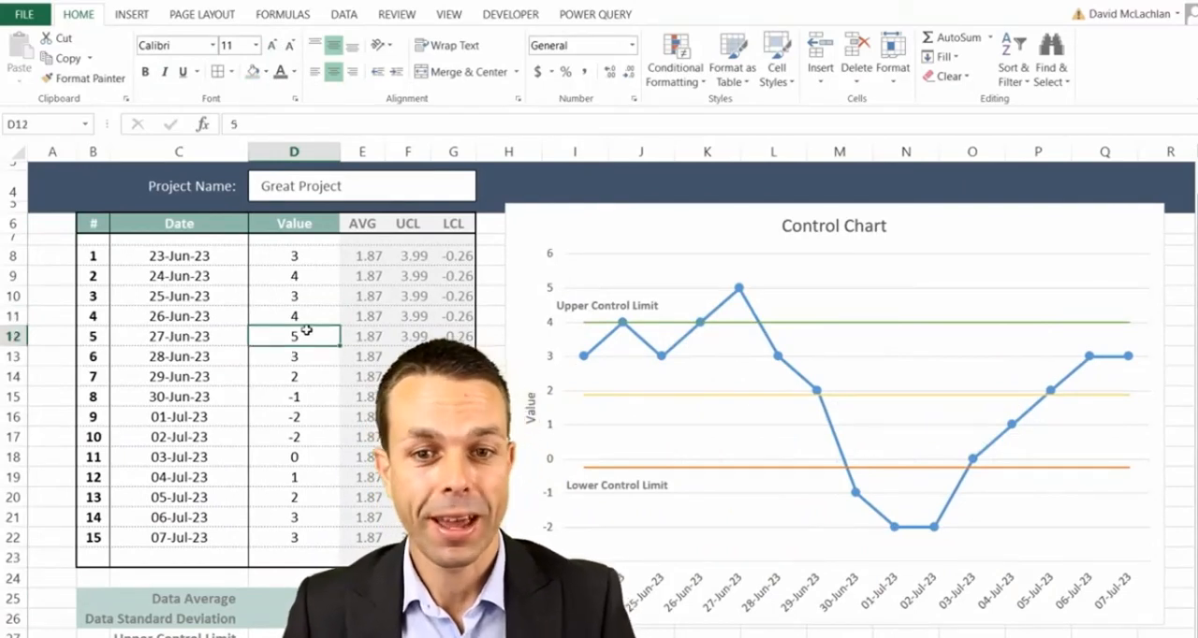
type("9")
left_click(309, 403)
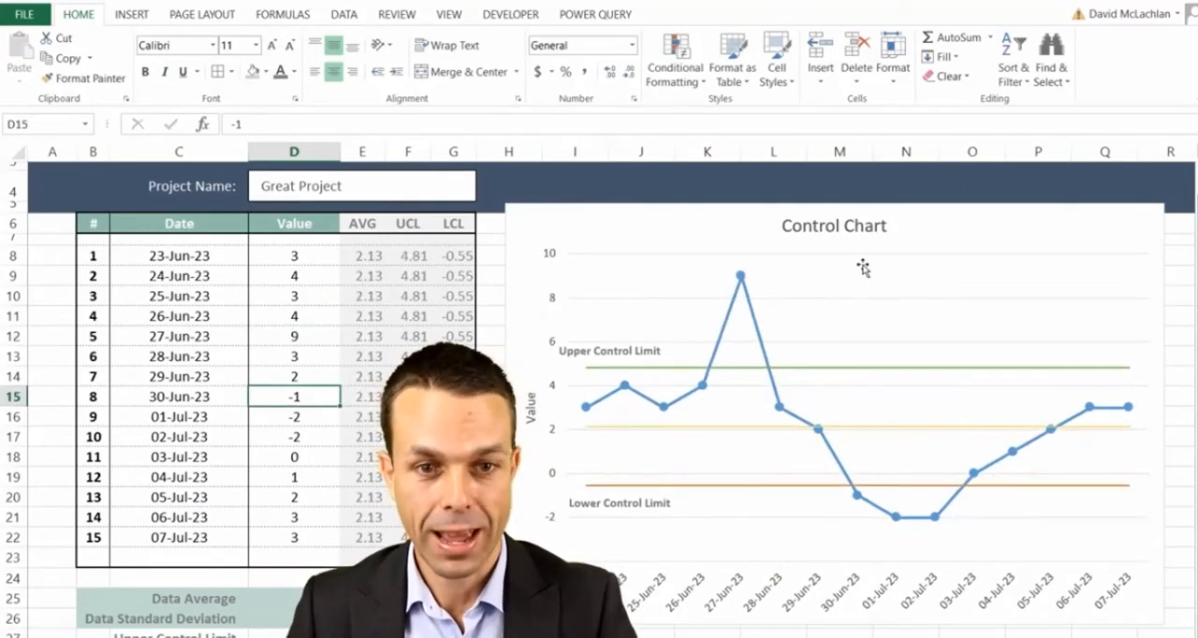
left_click(309, 315)
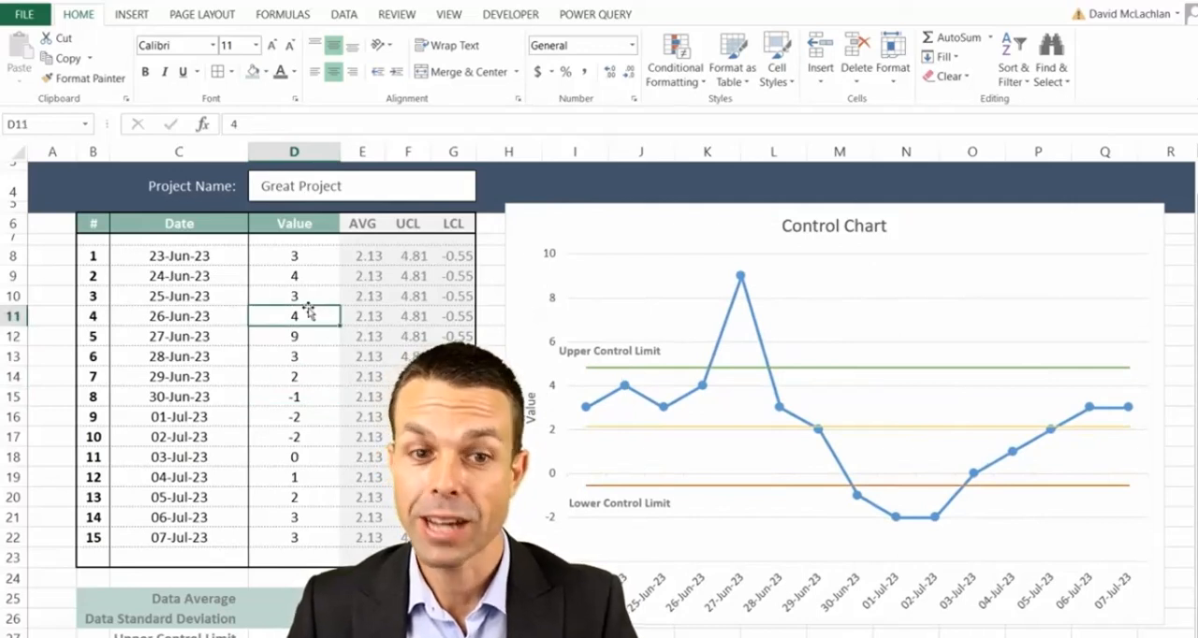
type("7")
left_click(299, 377)
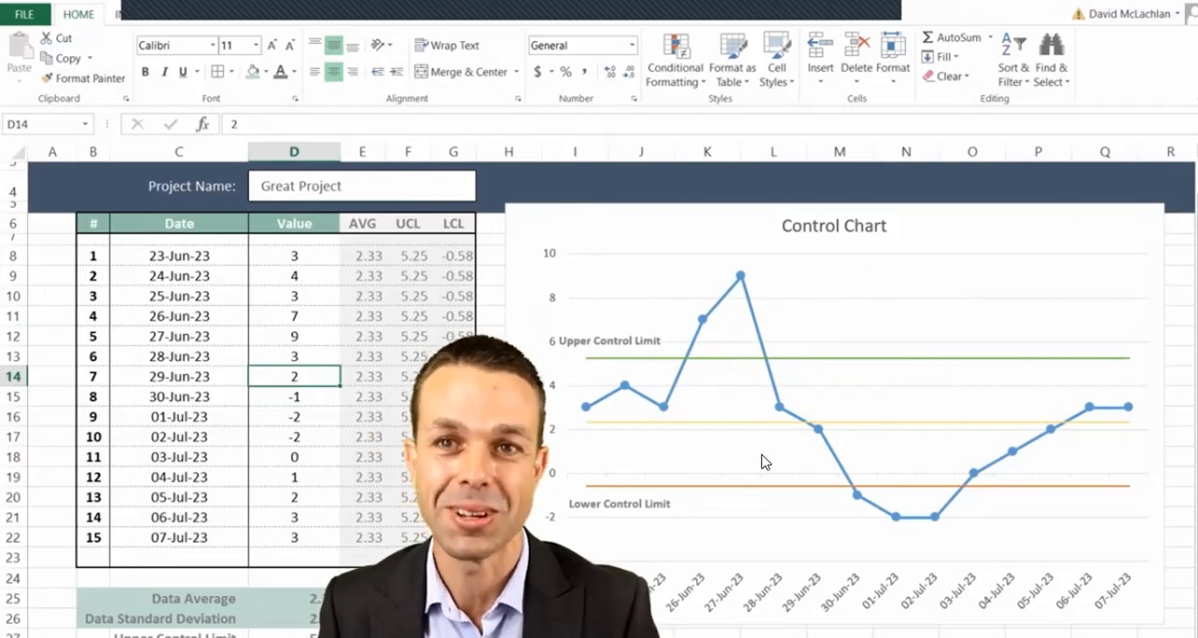
left_click(582, 414)
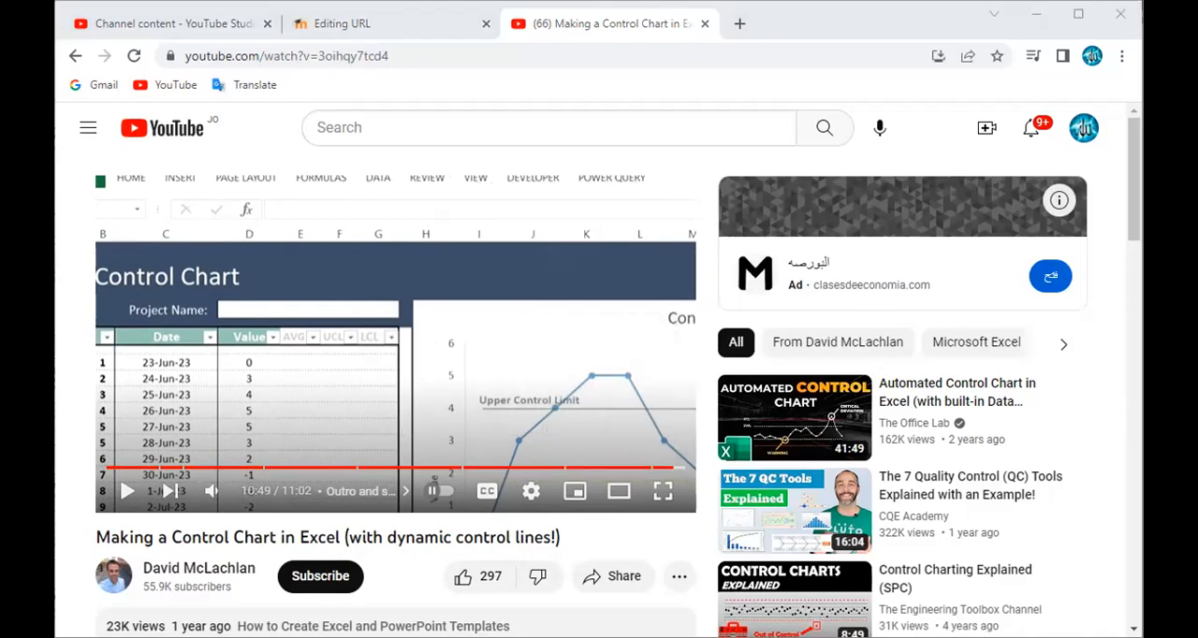
mouse_move(652, 597)
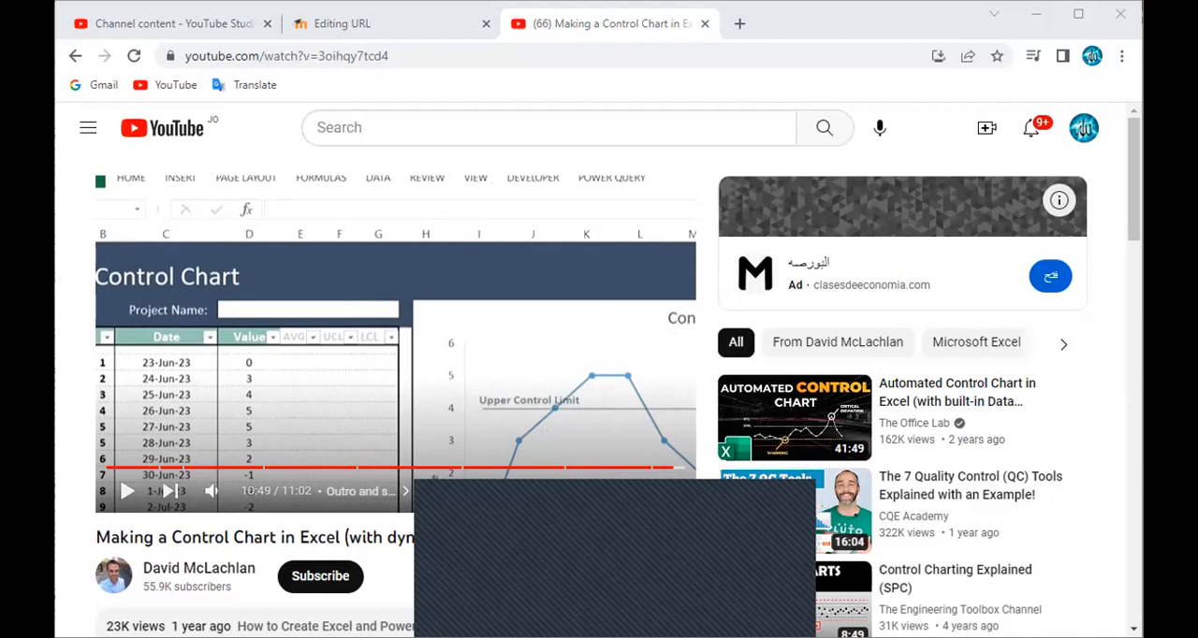